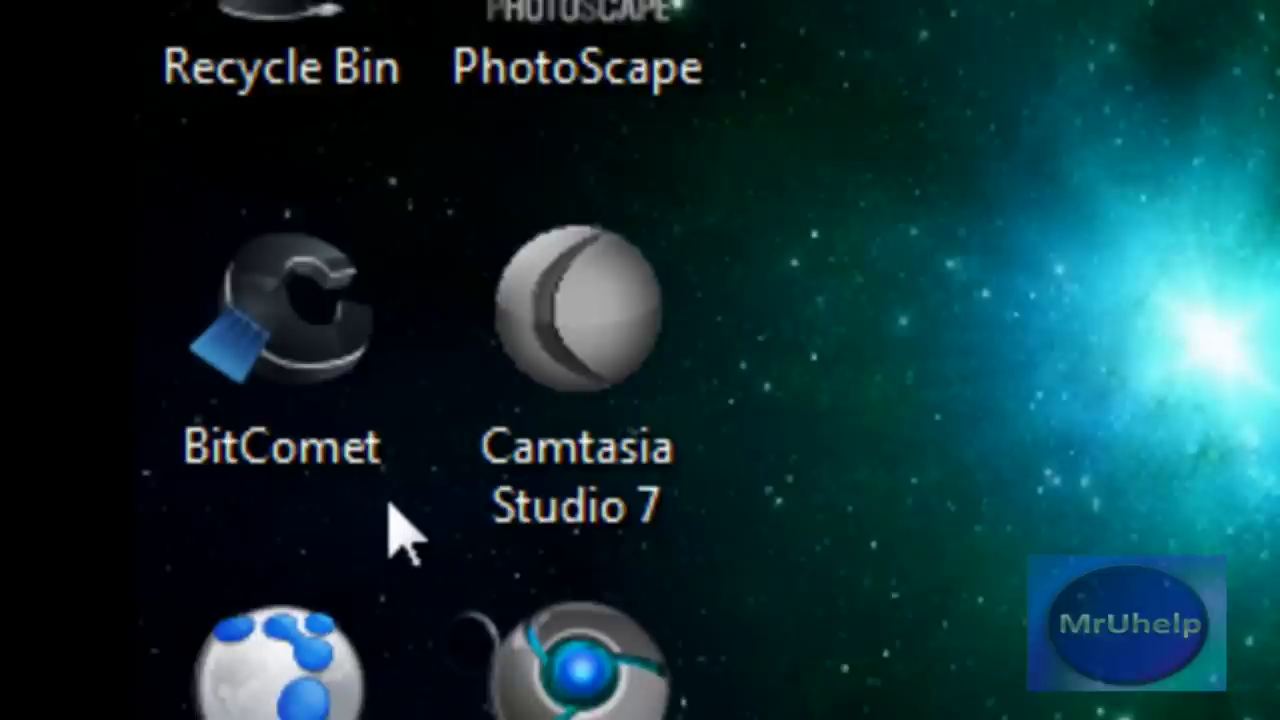
- Open the BitComet website from the search results and start downloading the BitComet 1.20 setup package from Download.com
{"action": "left_click", "coordinate": [81, 156]}
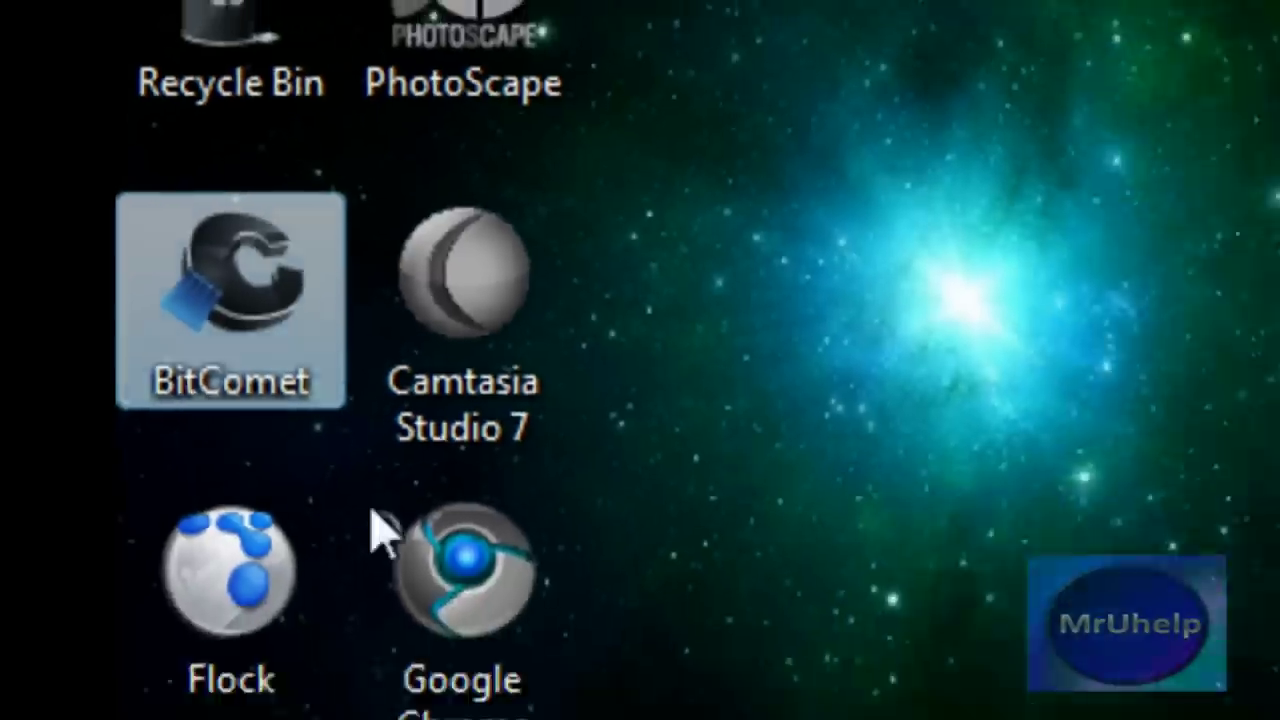
{"action": "left_click", "coordinate": [214, 310]}
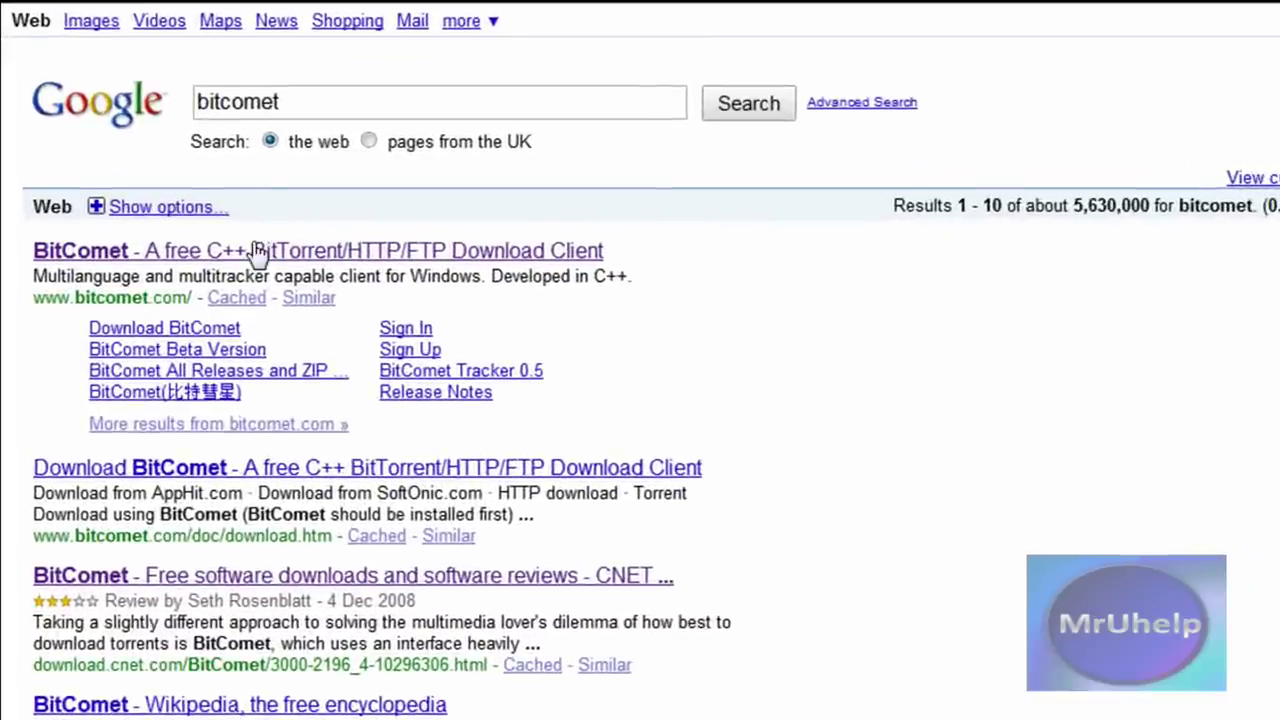
{"action": "left_click", "coordinate": [257, 250]}
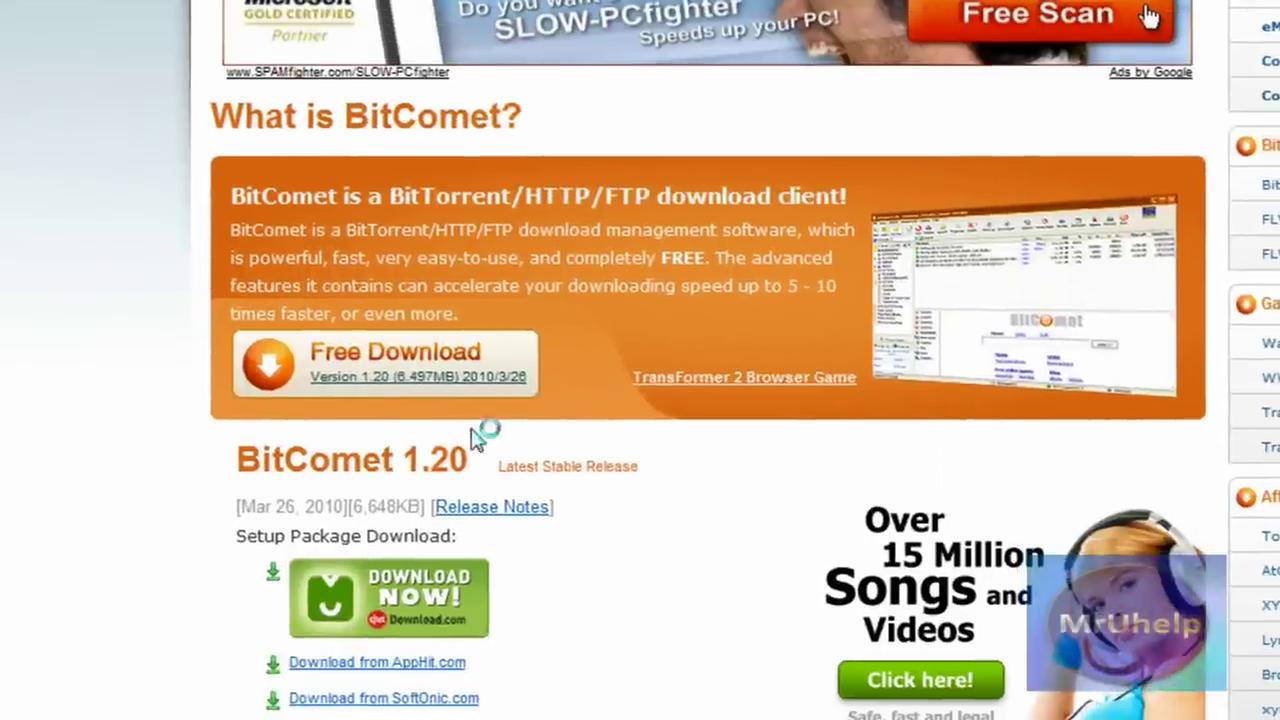
{"action": "left_click", "coordinate": [378, 622]}
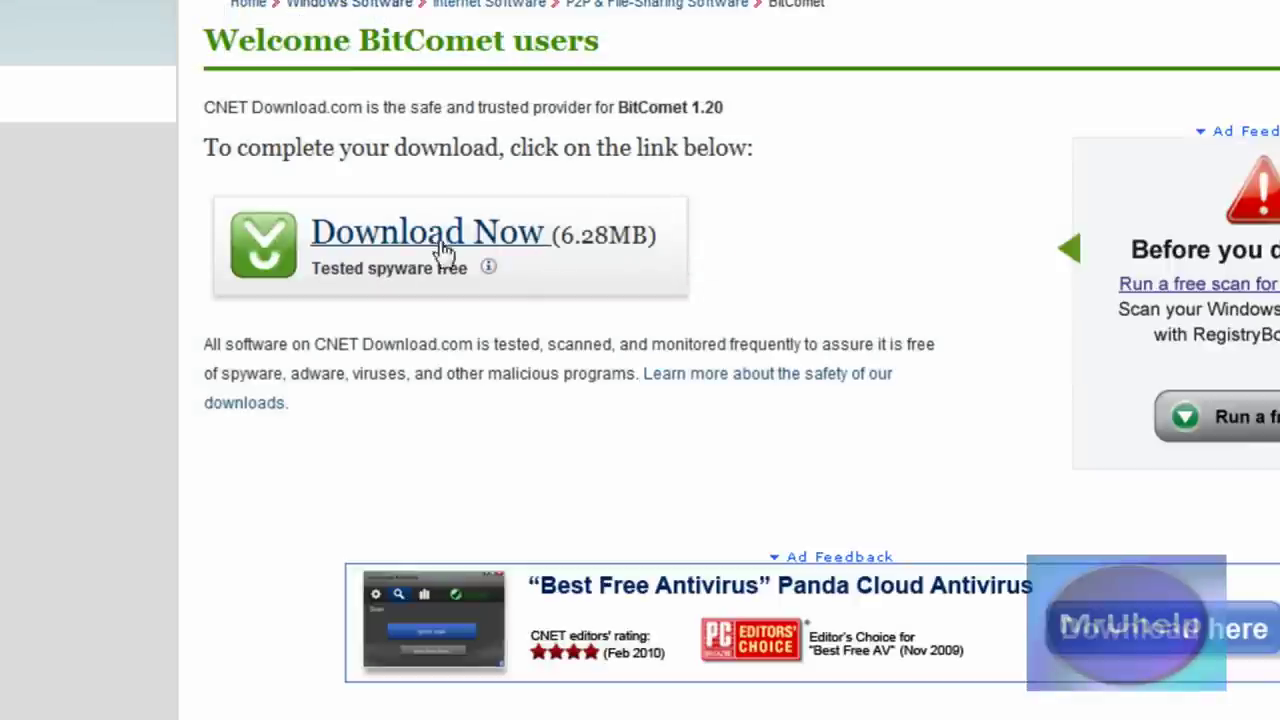
{"action": "left_click", "coordinate": [487, 252]}
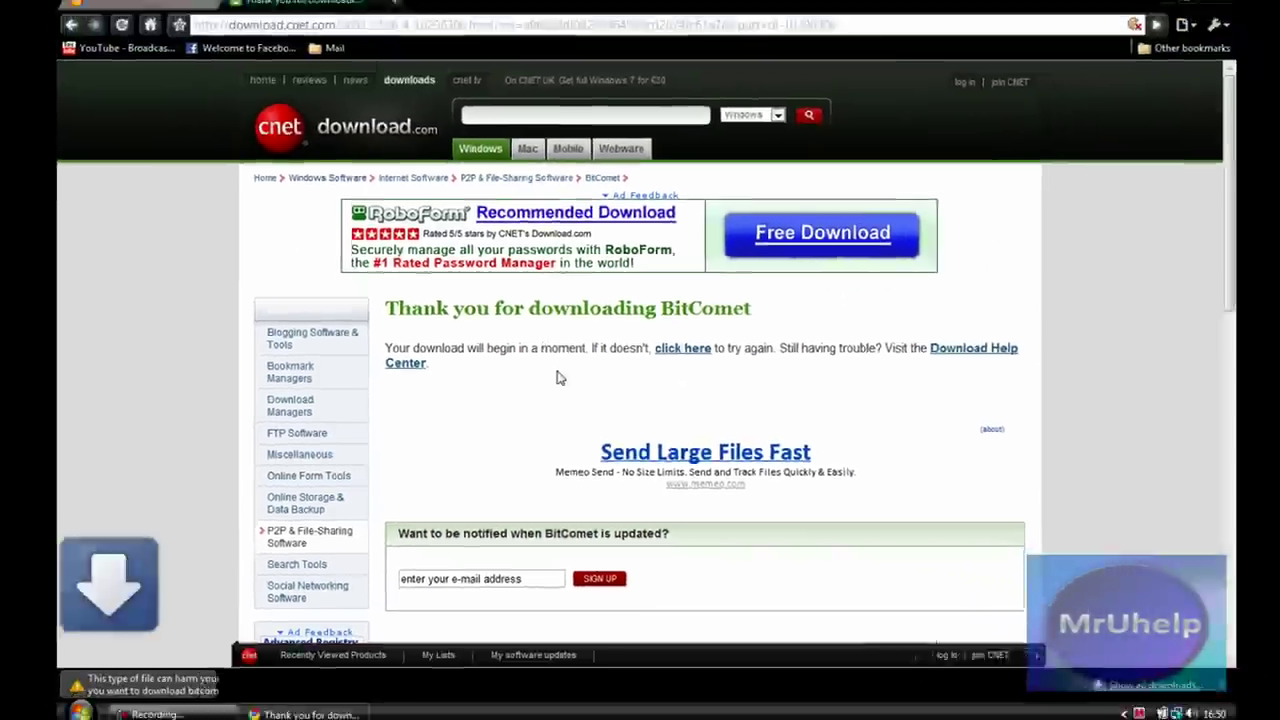
- Discard the bitcomet_setup.exe download and close the Download.com page
{"action": "scroll", "coordinate": [705, 320], "scroll_direction": "down", "scroll_amount": 3}
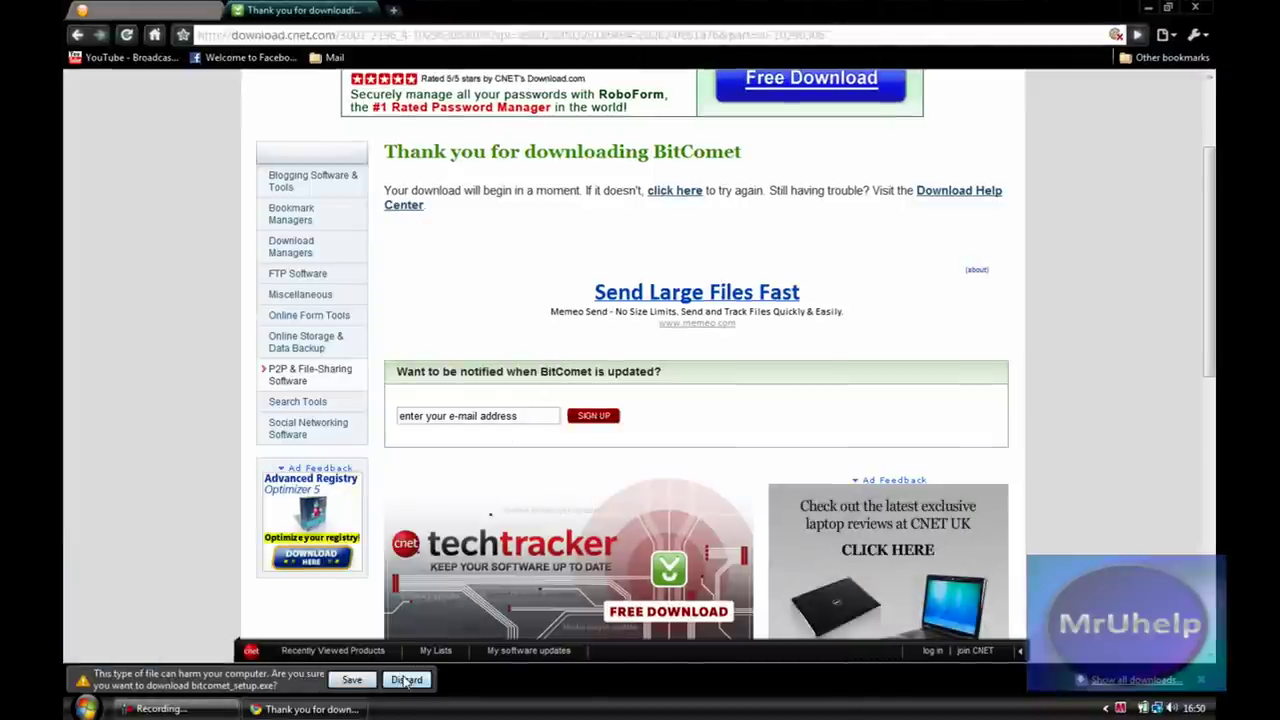
{"action": "left_click", "coordinate": [406, 680]}
{"action": "middle_click", "coordinate": [330, 8]}
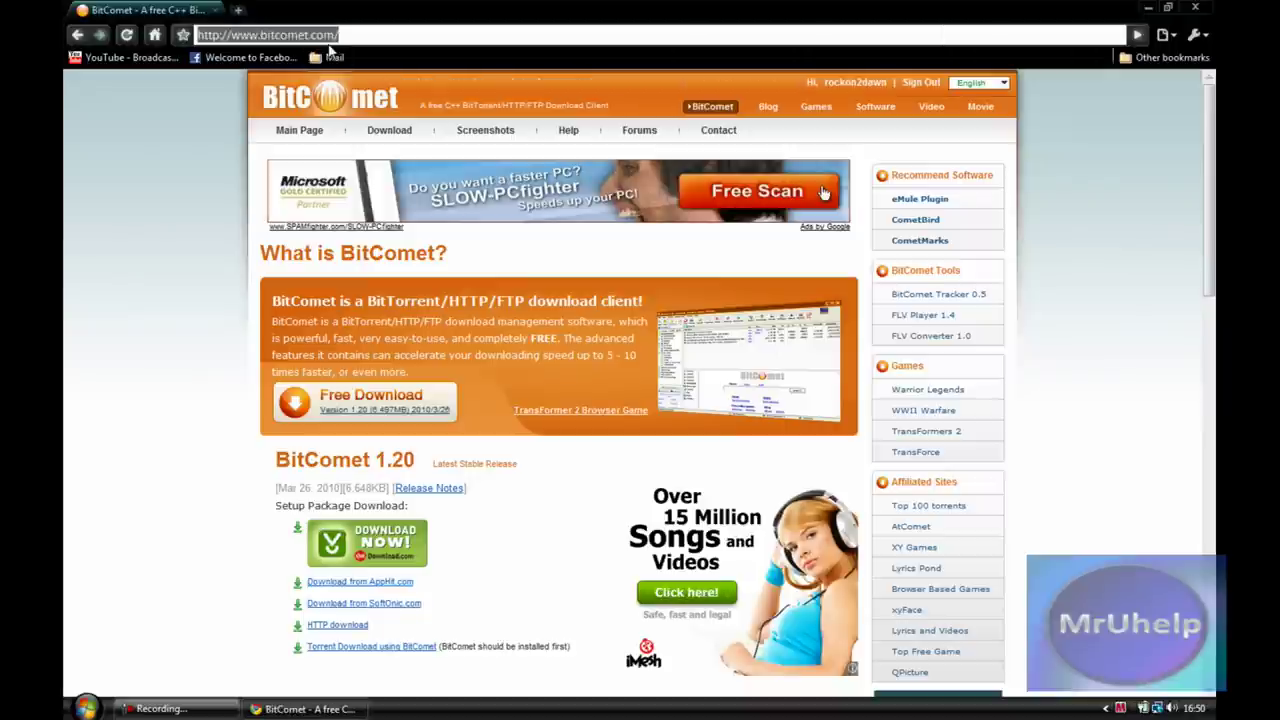
- Search the web for torrents and look through the listed torrent sites
{"action": "type", "text": "torrents"}
{"action": "key", "text": "Return"}
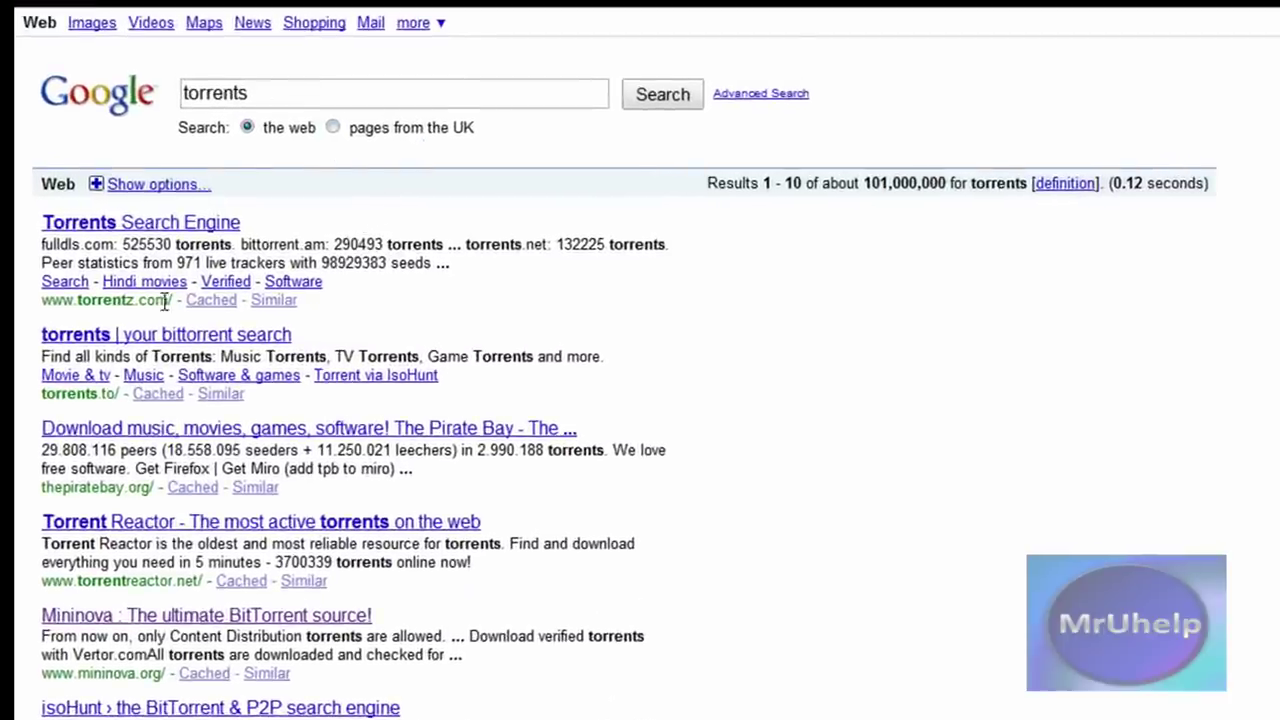
{"action": "scroll", "coordinate": [165, 302], "scroll_direction": "down", "scroll_amount": 5}
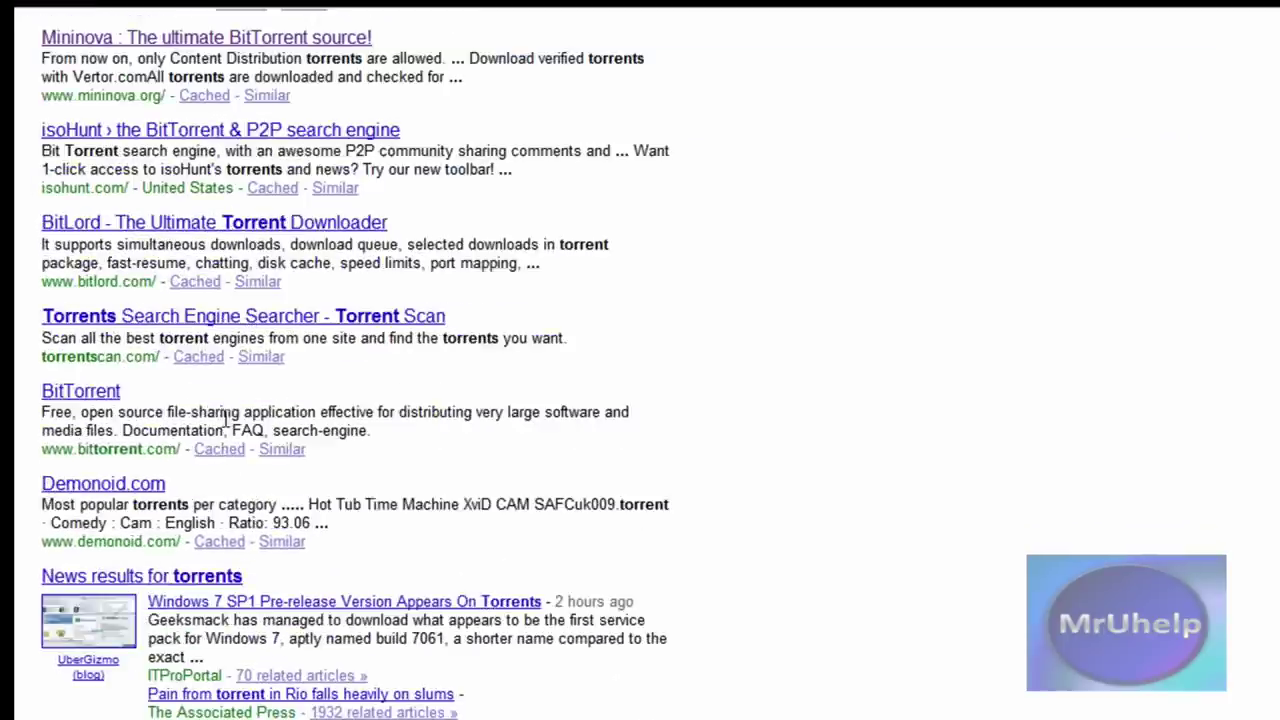
{"action": "scroll", "coordinate": [130, 716], "scroll_direction": "up", "scroll_amount": 5}
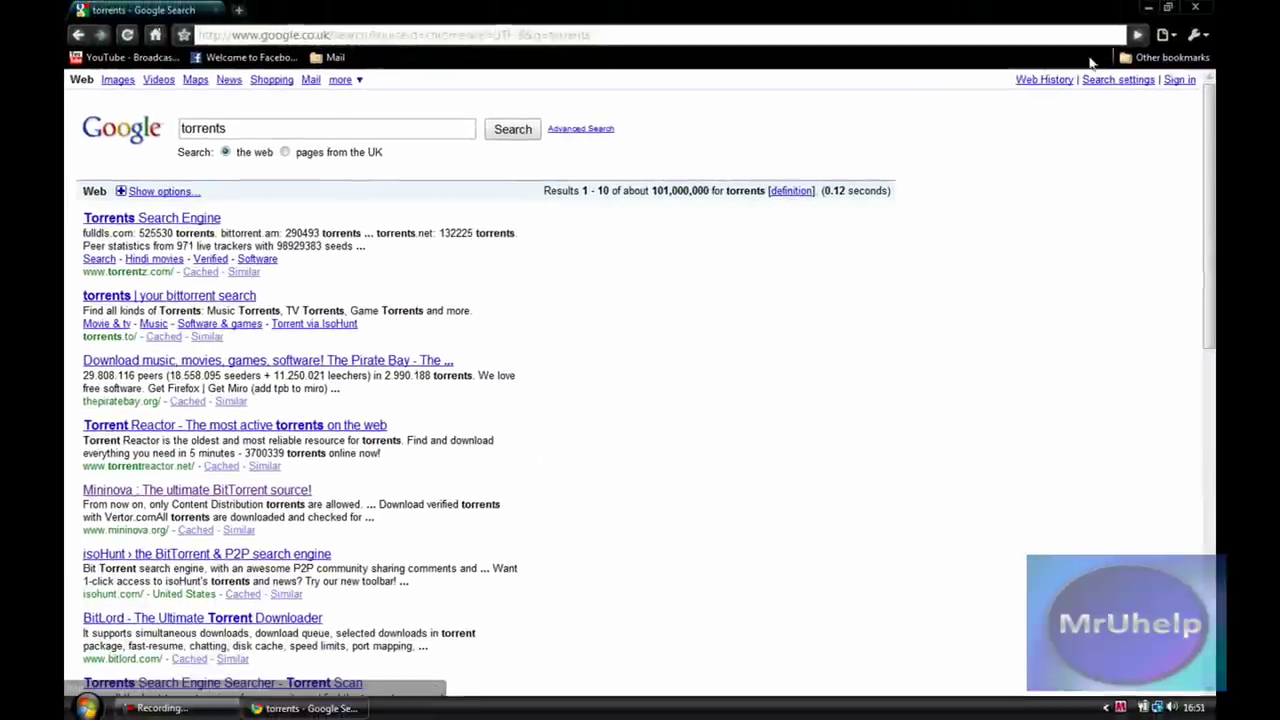
- Open the bookmarked btjunkie site from the Games bookmarks and examine the leech count of the most popular torrent
{"action": "left_click", "coordinate": [1132, 58]}
{"action": "mouse_move", "coordinate": [1075, 112]}
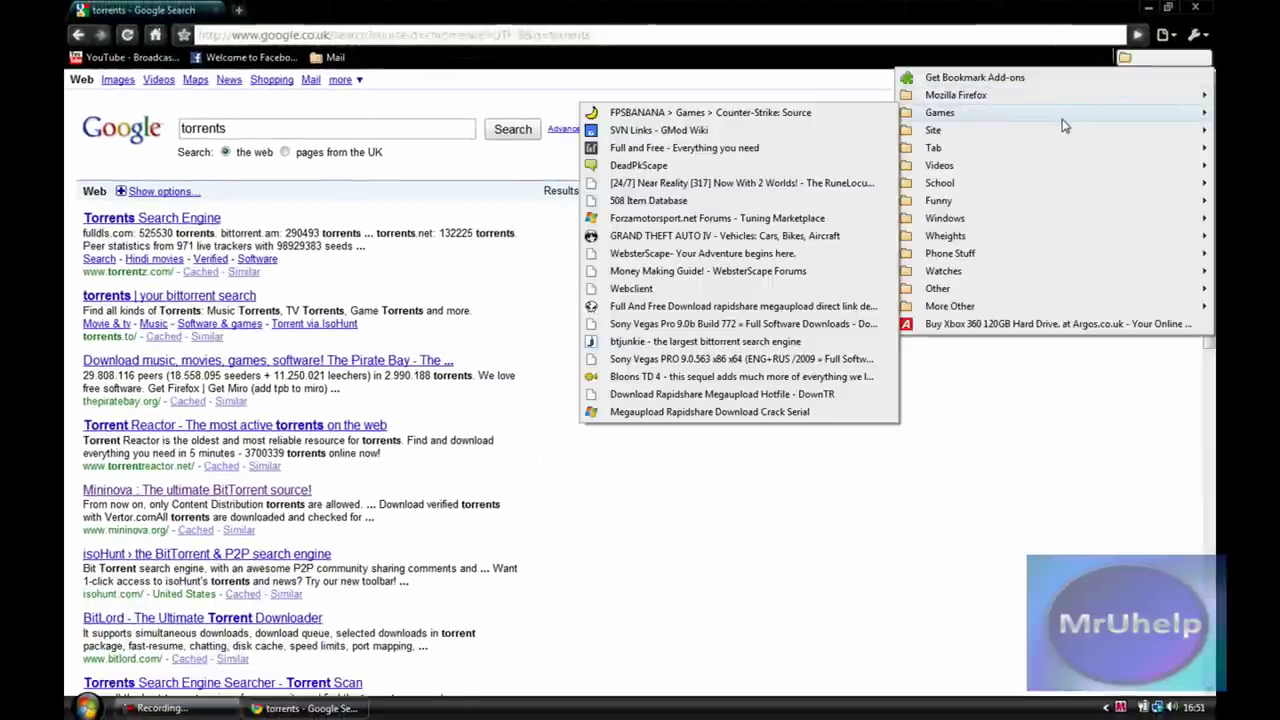
{"action": "left_click", "coordinate": [655, 345]}
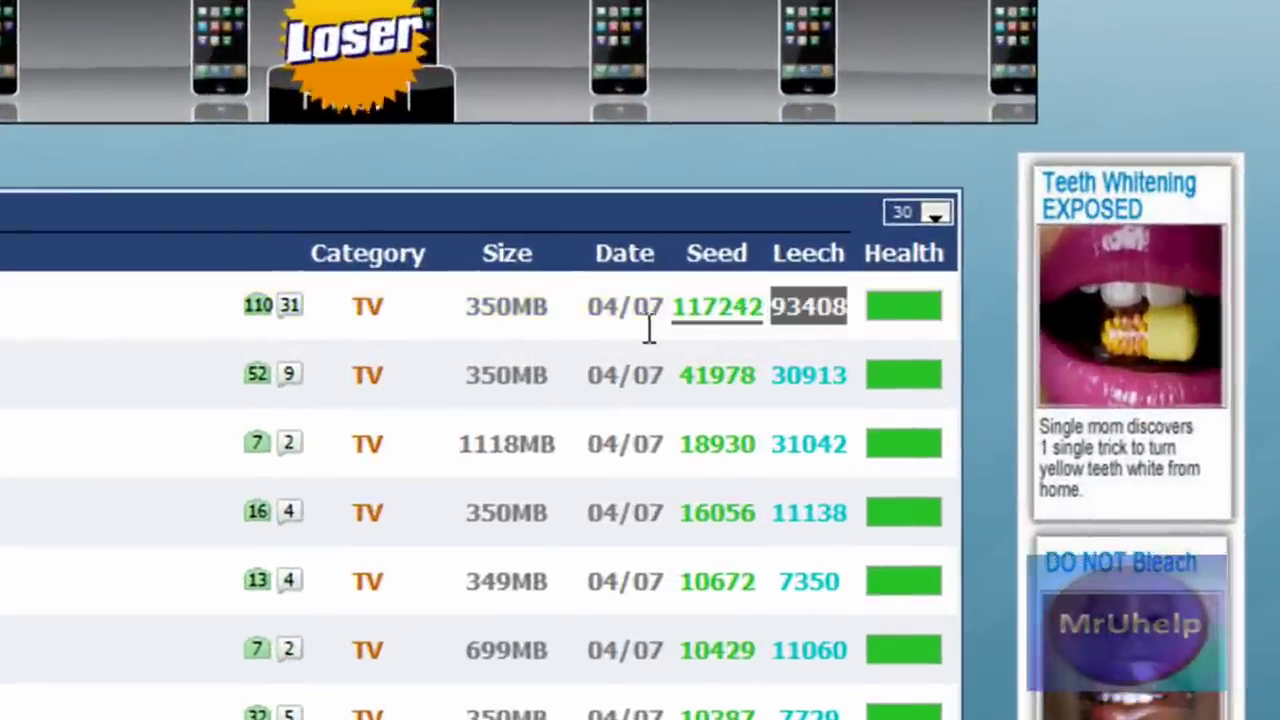
{"action": "left_click_drag", "start_coordinate": [836, 308], "coordinate": [765, 318]}
{"action": "left_click", "coordinate": [771, 320]}
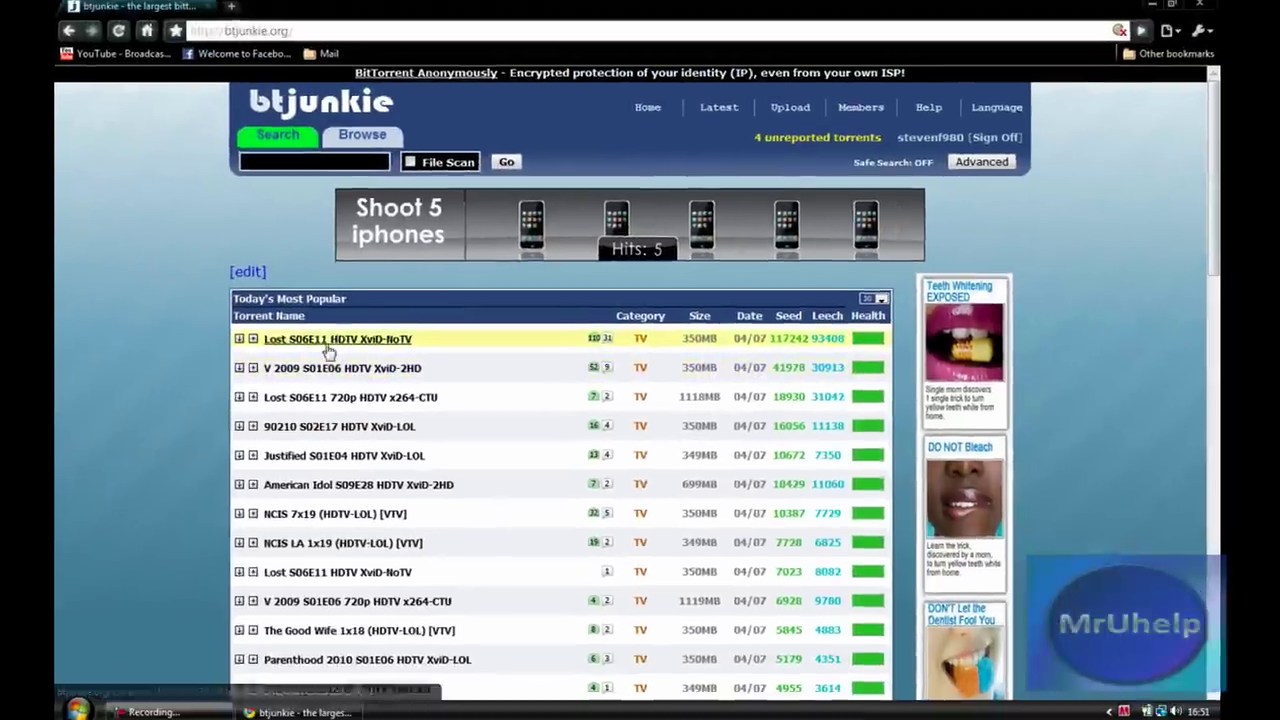
- Browse the btjunkie torrents in the Audio category
{"action": "left_click", "coordinate": [362, 134]}
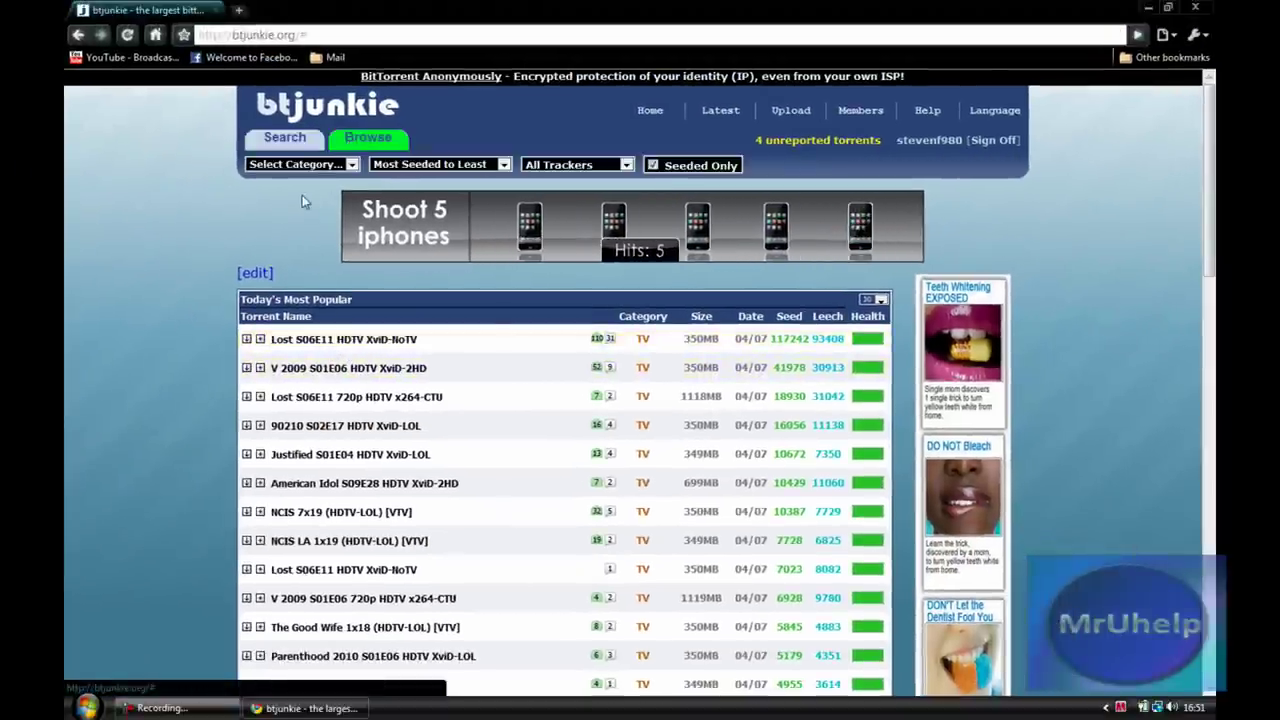
{"action": "left_click", "coordinate": [295, 162]}
{"action": "left_click", "coordinate": [300, 190]}
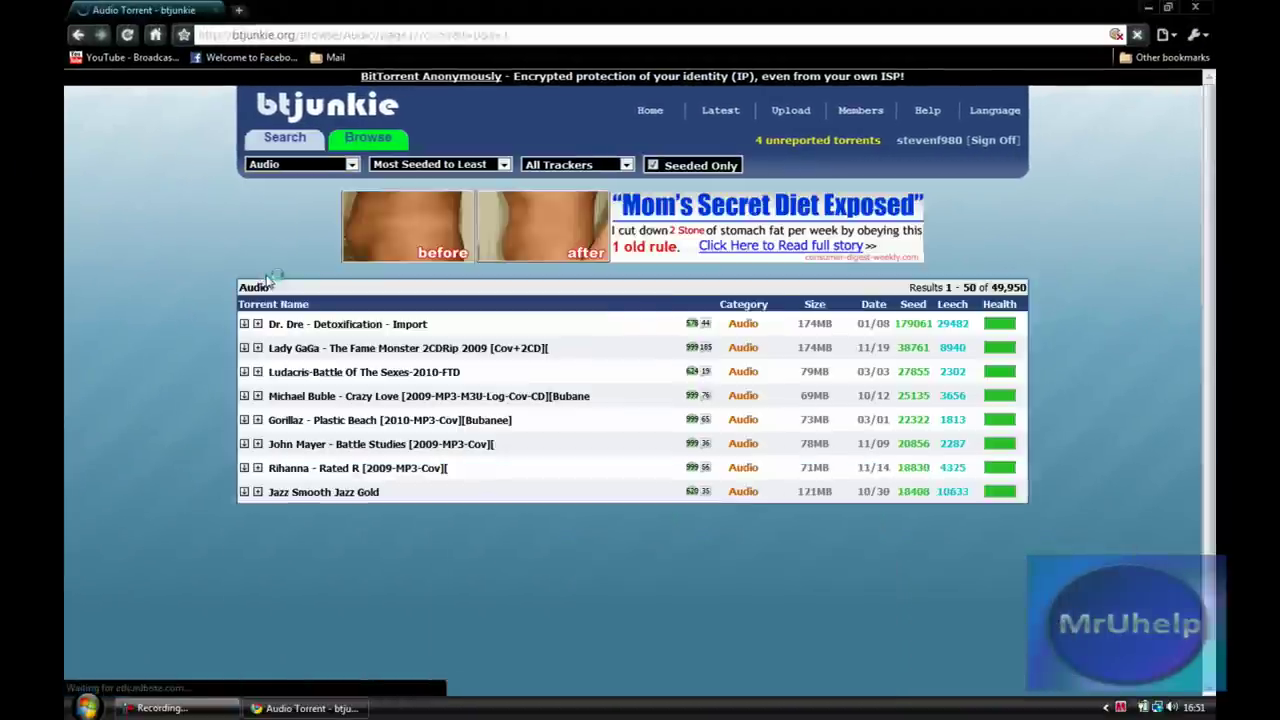
- Open the page of the Michael Jackson - This Is It 2009 2CDRip Soundtrack torrent and download its torrent file
{"action": "scroll", "coordinate": [219, 392], "scroll_direction": "down", "scroll_amount": 3}
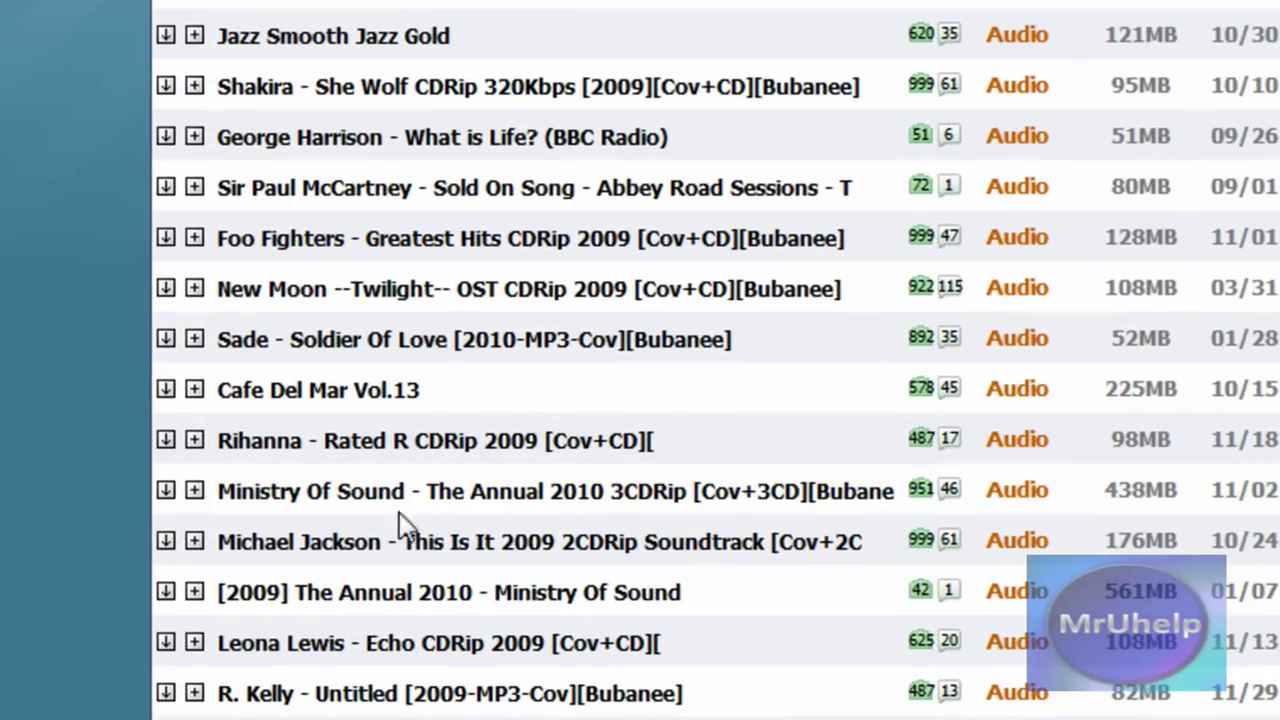
{"action": "left_click", "coordinate": [433, 545]}
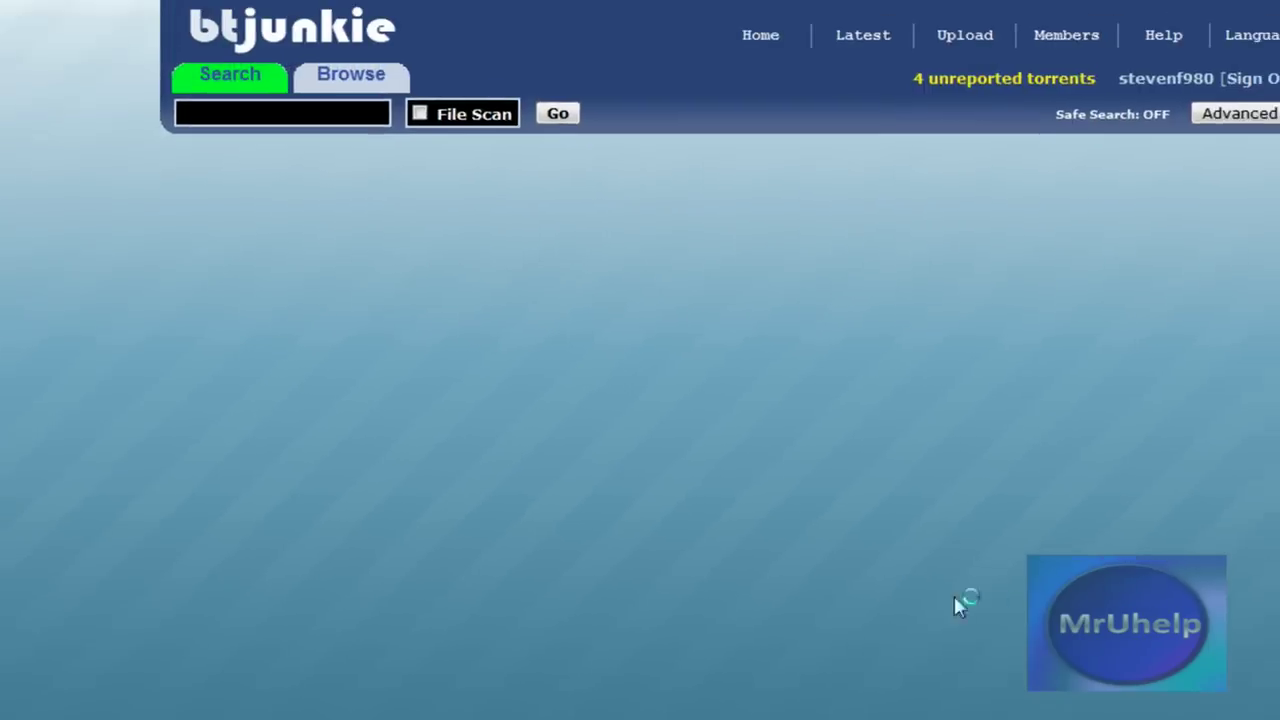
{"action": "scroll", "coordinate": [334, 511], "scroll_direction": "down", "scroll_amount": 2}
{"action": "scroll", "coordinate": [337, 408], "scroll_direction": "up", "scroll_amount": 2}
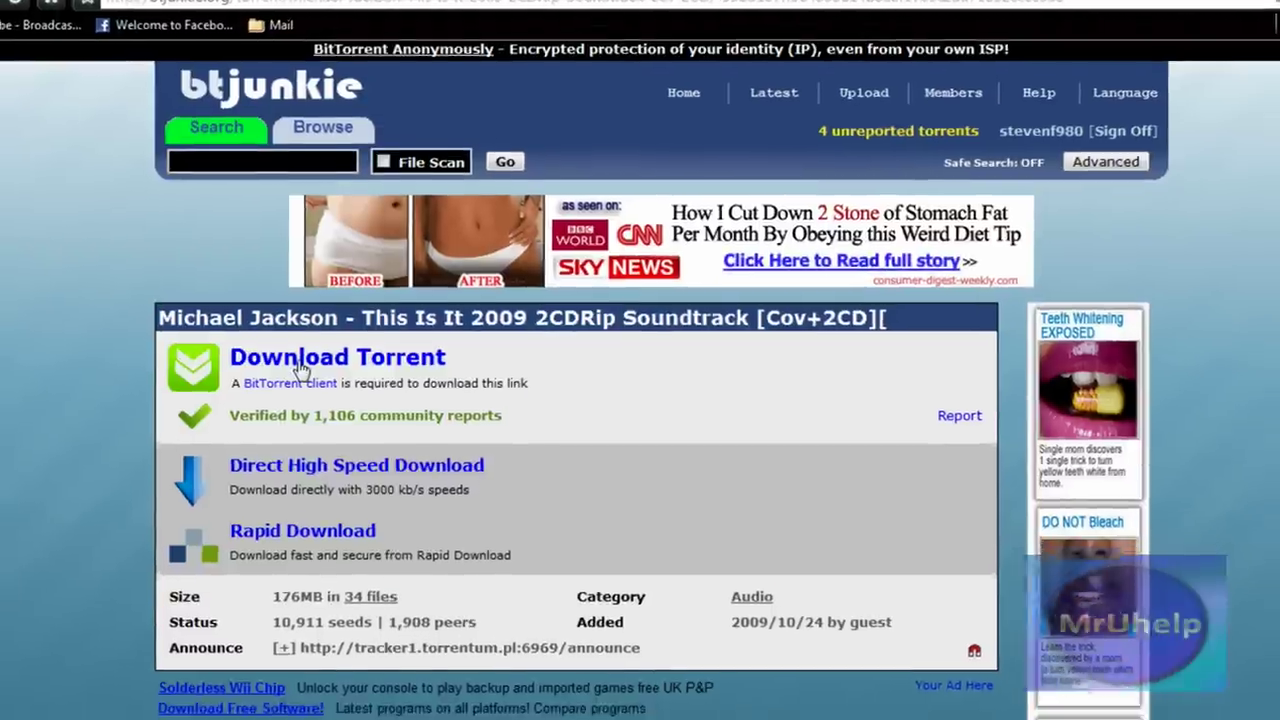
{"action": "left_click", "coordinate": [300, 370]}
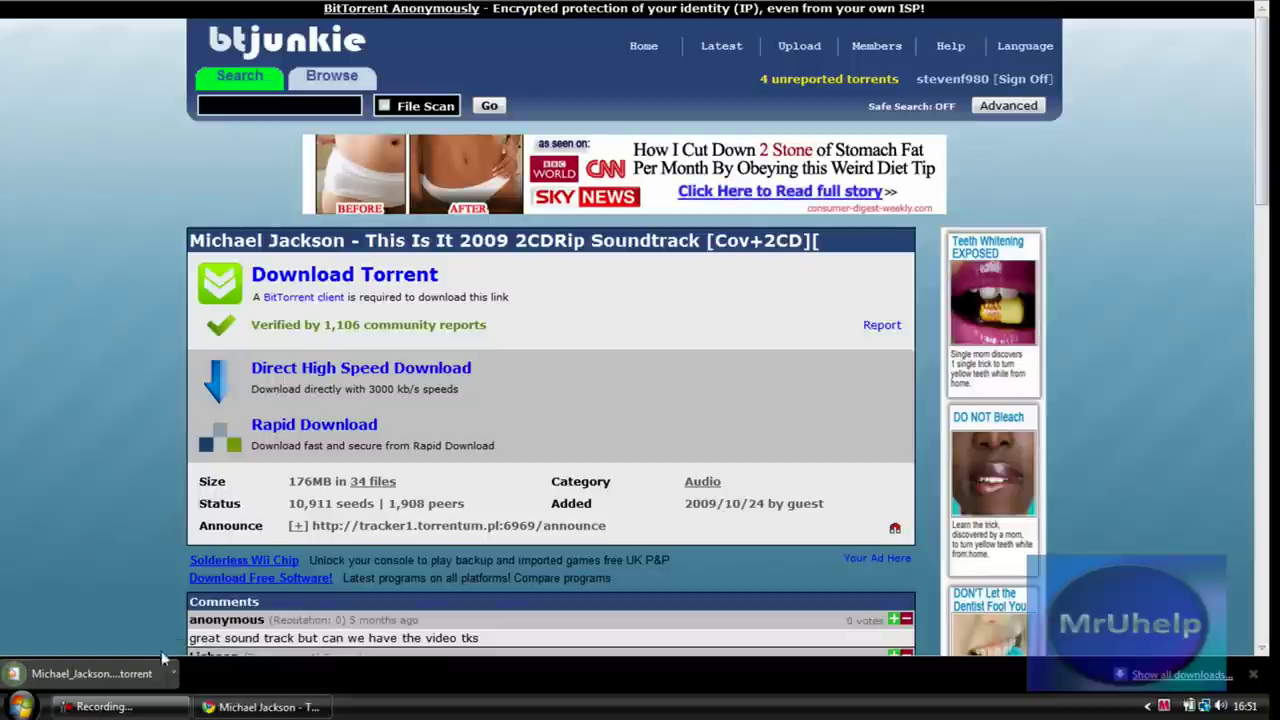
- Open the downloaded Michael Jackson torrent file and show it in the Downloads folder
{"action": "scroll", "coordinate": [330, 500], "scroll_direction": "down", "scroll_amount": 2}
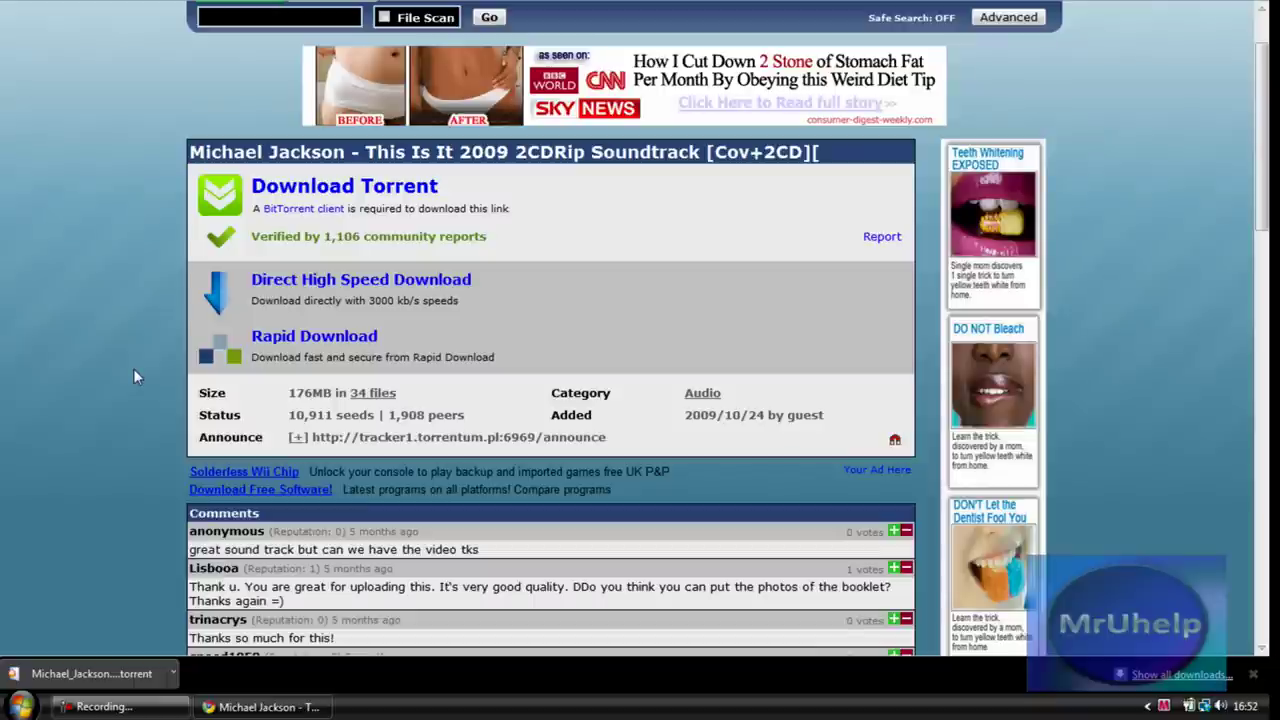
{"action": "scroll", "coordinate": [113, 391], "scroll_direction": "down", "scroll_amount": 1}
{"action": "scroll", "coordinate": [110, 405], "scroll_direction": "down", "scroll_amount": 1}
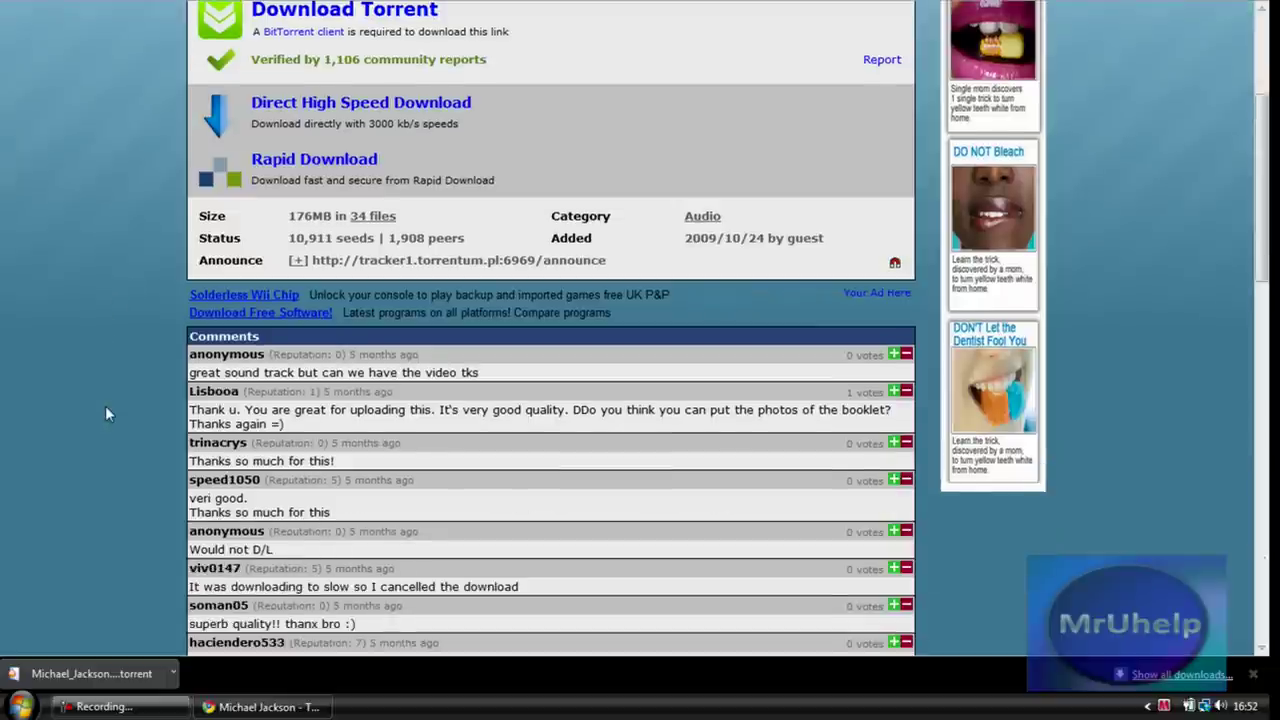
{"action": "left_click", "coordinate": [90, 675]}
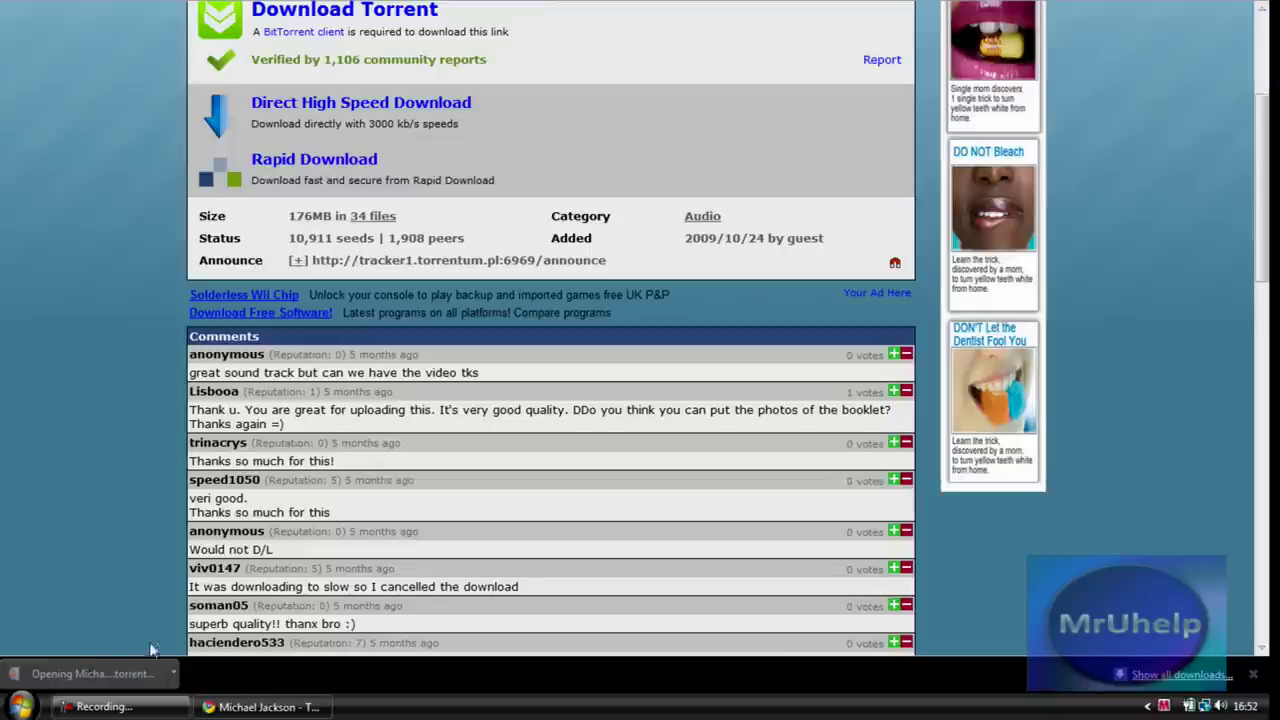
{"action": "left_click", "coordinate": [173, 674]}
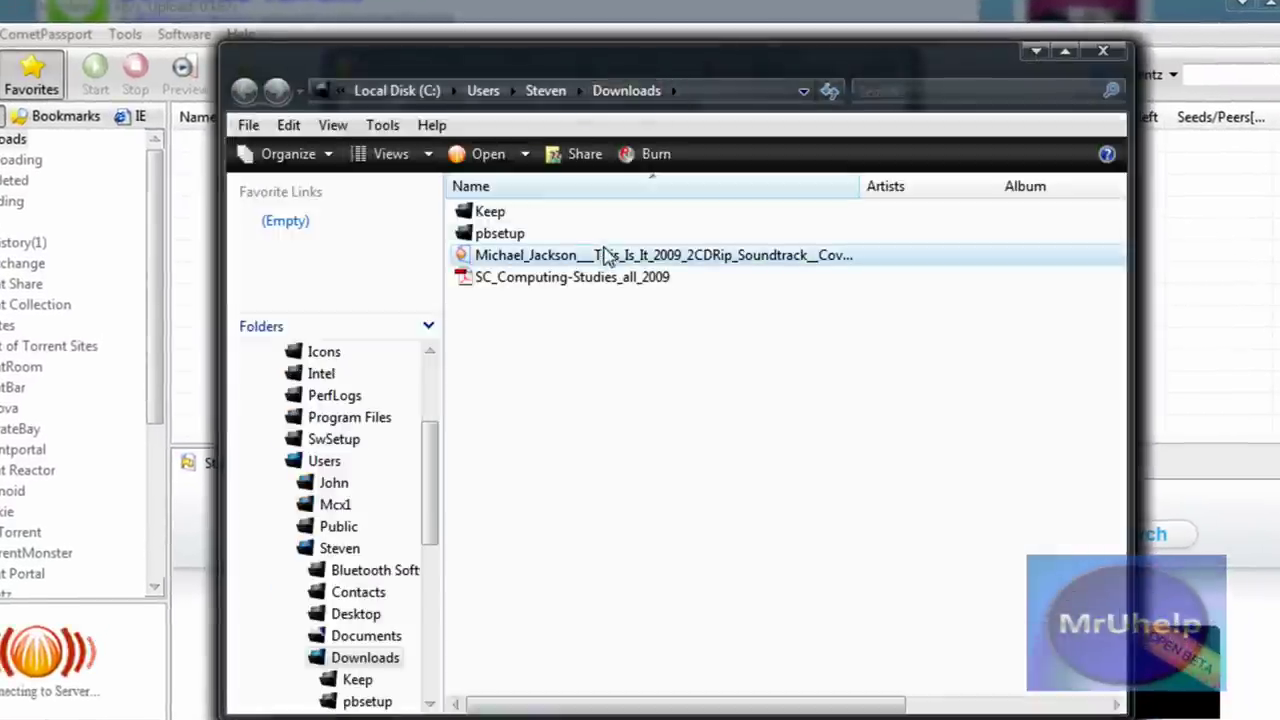
- Open the Michael Jackson torrent file in BitComet and start its download immediately, saving to C:\Downloads\Torrents
{"action": "right_click", "coordinate": [603, 262]}
{"action": "left_click", "coordinate": [674, 286]}
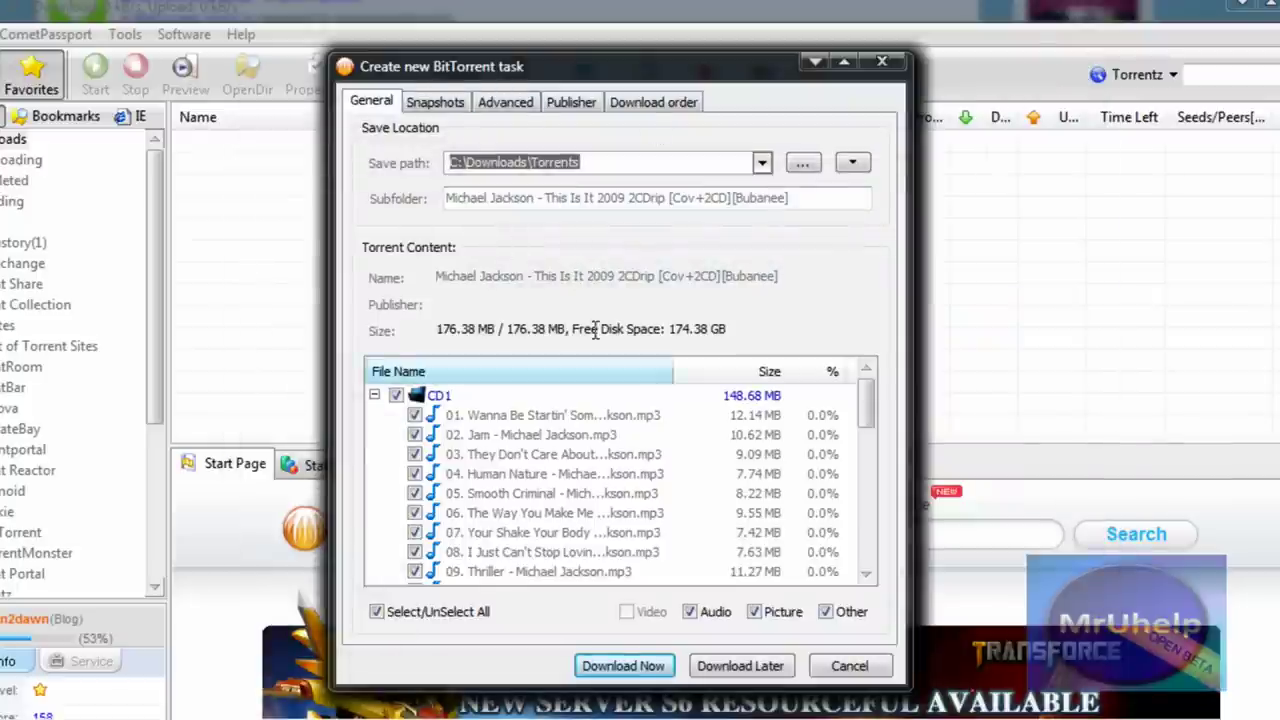
{"action": "mouse_move", "coordinate": [870, 408]}
{"action": "left_mouse_down"}
{"action": "mouse_move", "coordinate": [866, 545]}
{"action": "mouse_move", "coordinate": [866, 395]}
{"action": "mouse_move", "coordinate": [866, 567]}
{"action": "mouse_move", "coordinate": [866, 385]}
{"action": "left_mouse_up"}
{"action": "left_click", "coordinate": [622, 665]}
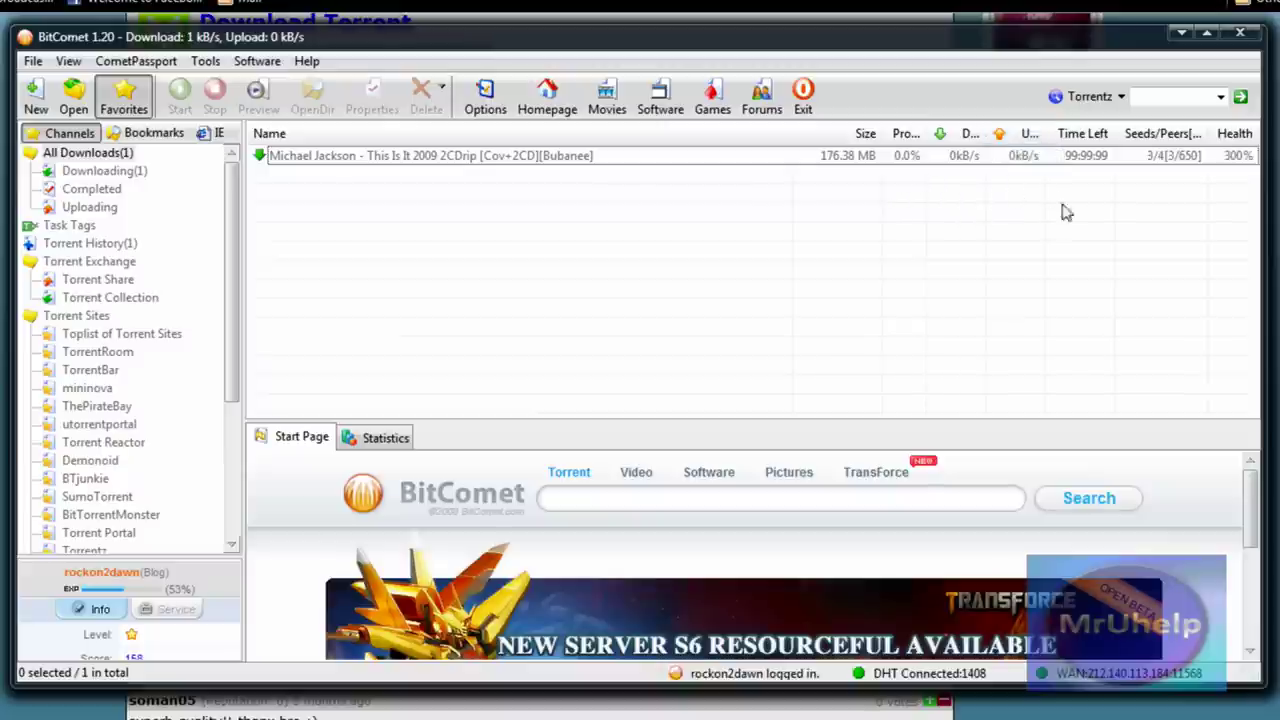
- Examine the Michael Jackson download task's size, progress, download speed, time left and connected seeds
{"action": "left_click", "coordinate": [1017, 160]}
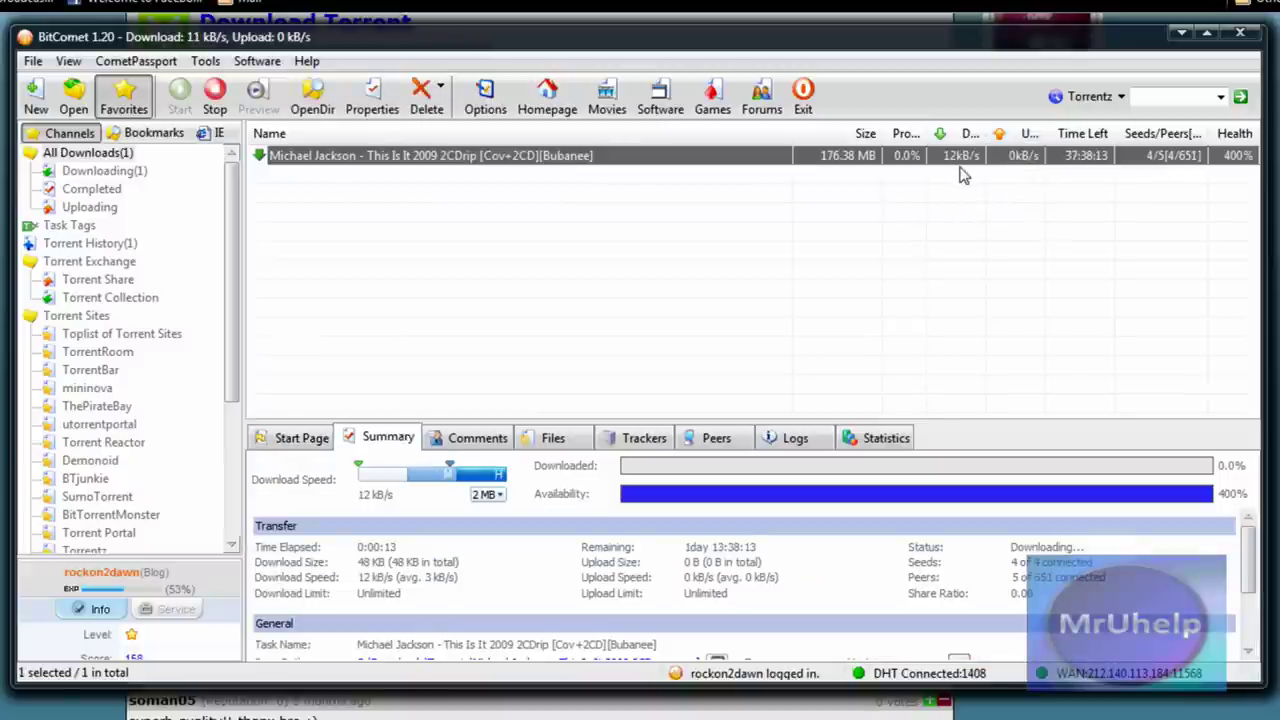
{"action": "left_click", "coordinate": [950, 193]}
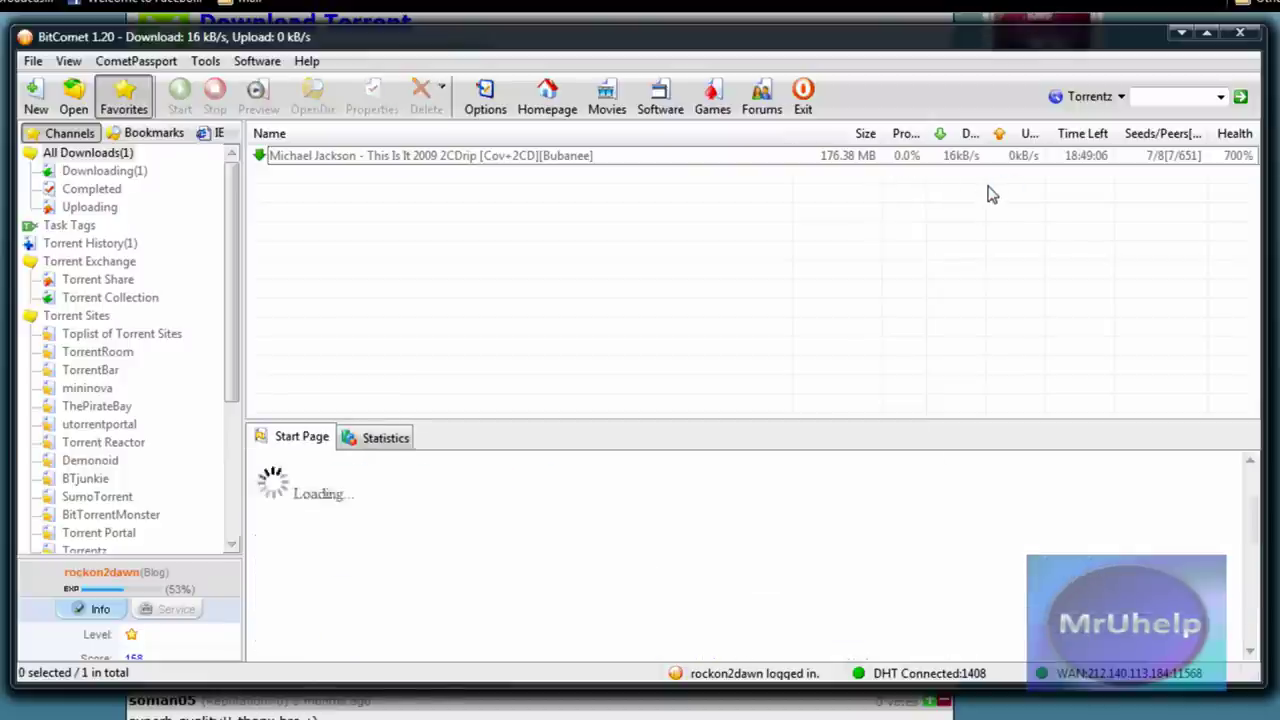
{"action": "left_click", "coordinate": [960, 160]}
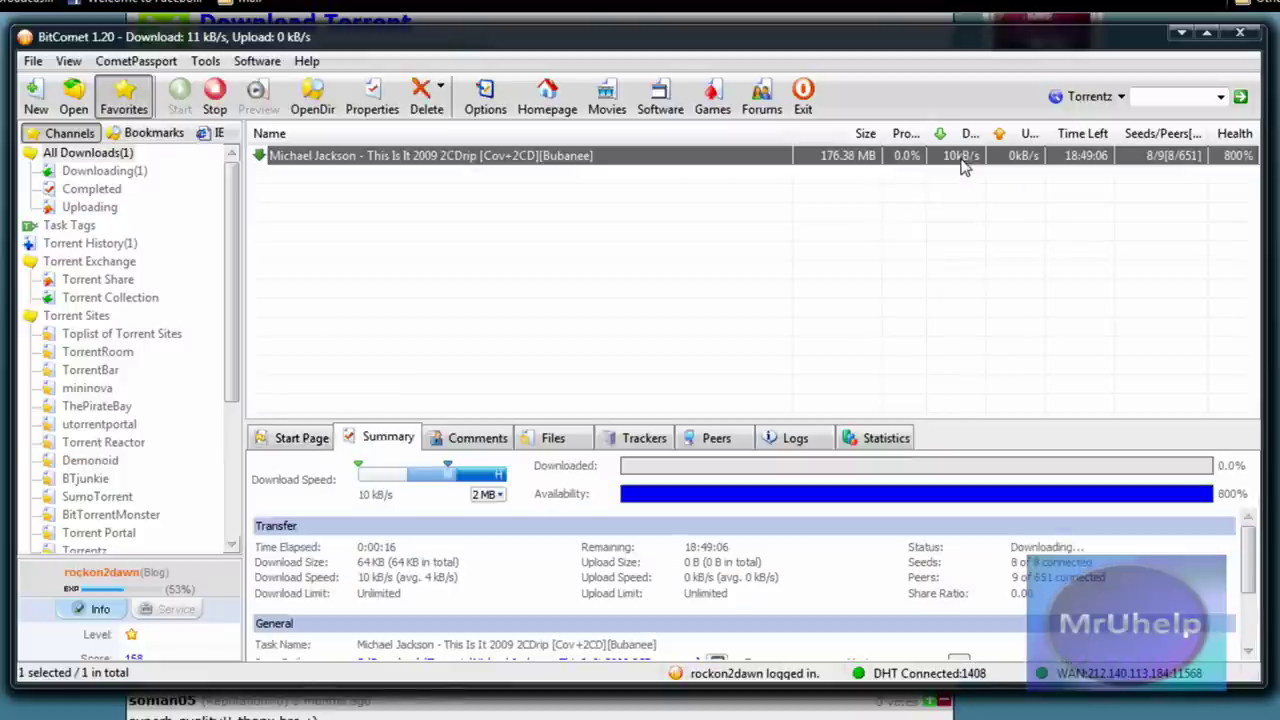
{"action": "left_click", "coordinate": [945, 215]}
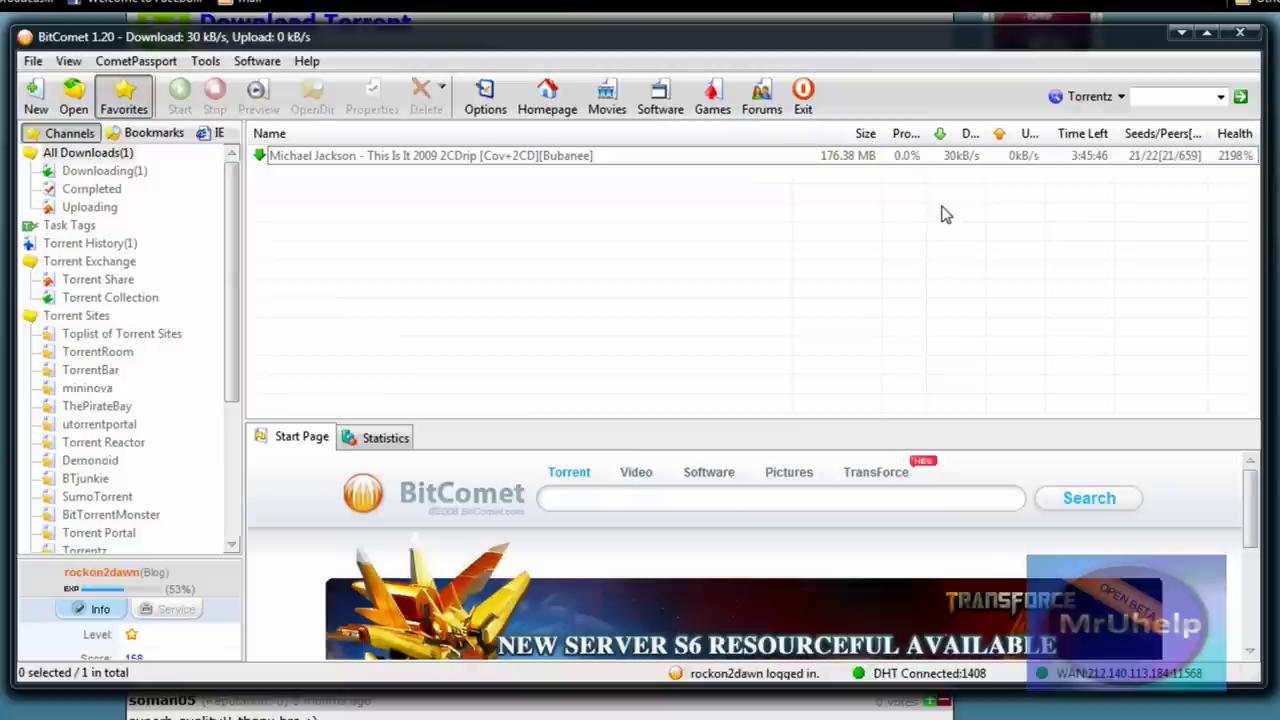
{"action": "left_click", "coordinate": [870, 160]}
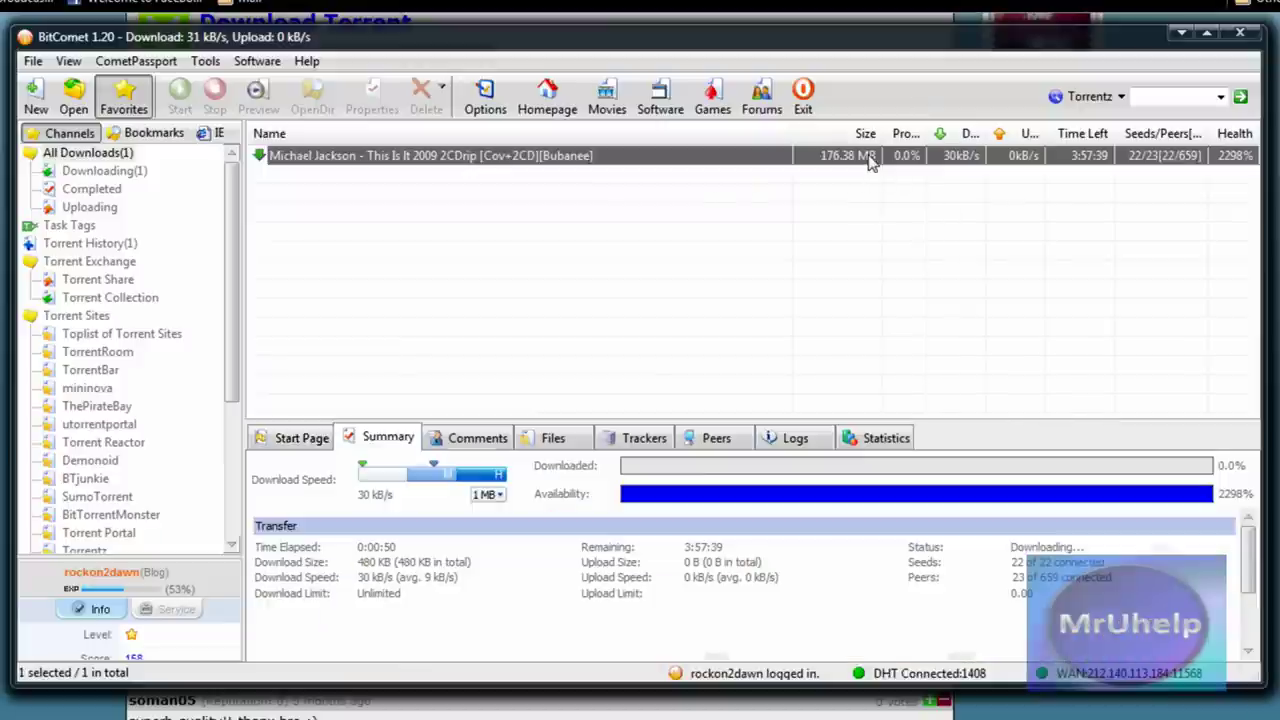
{"action": "right_click", "coordinate": [518, 163]}
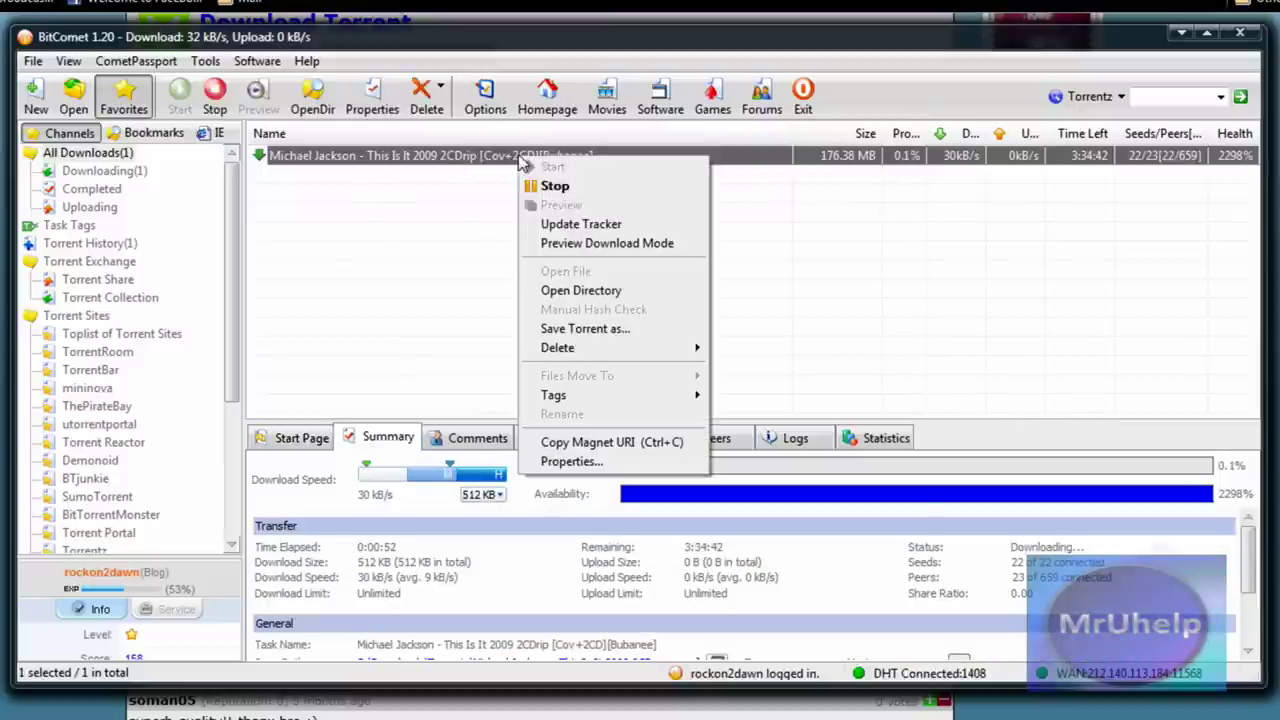
{"action": "left_click", "coordinate": [632, 232]}
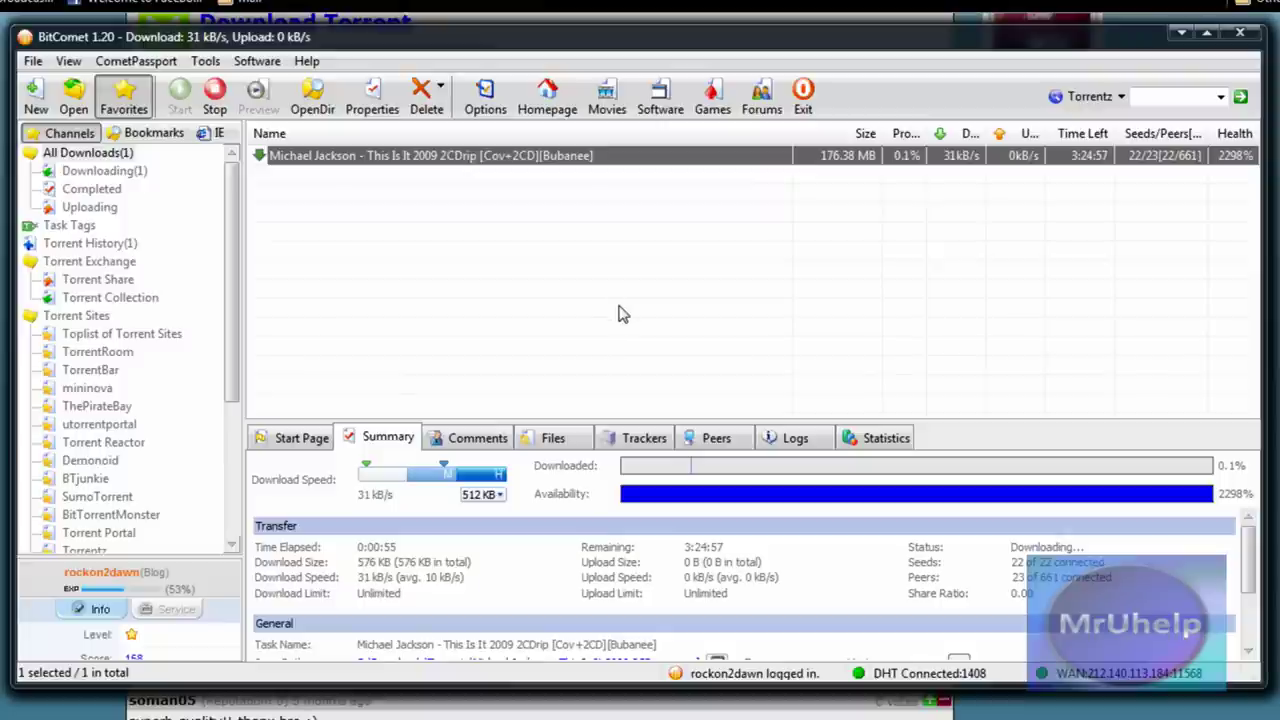
{"action": "left_click", "coordinate": [652, 233]}
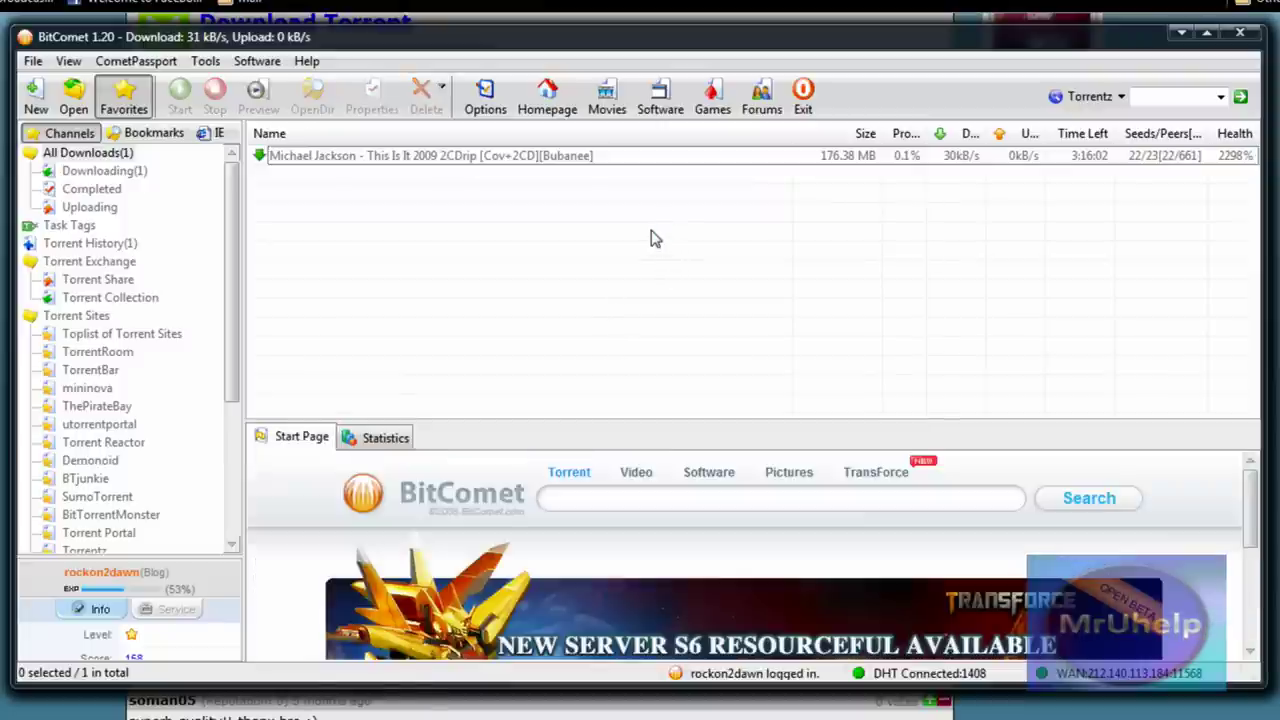
{"action": "left_click", "coordinate": [656, 162]}
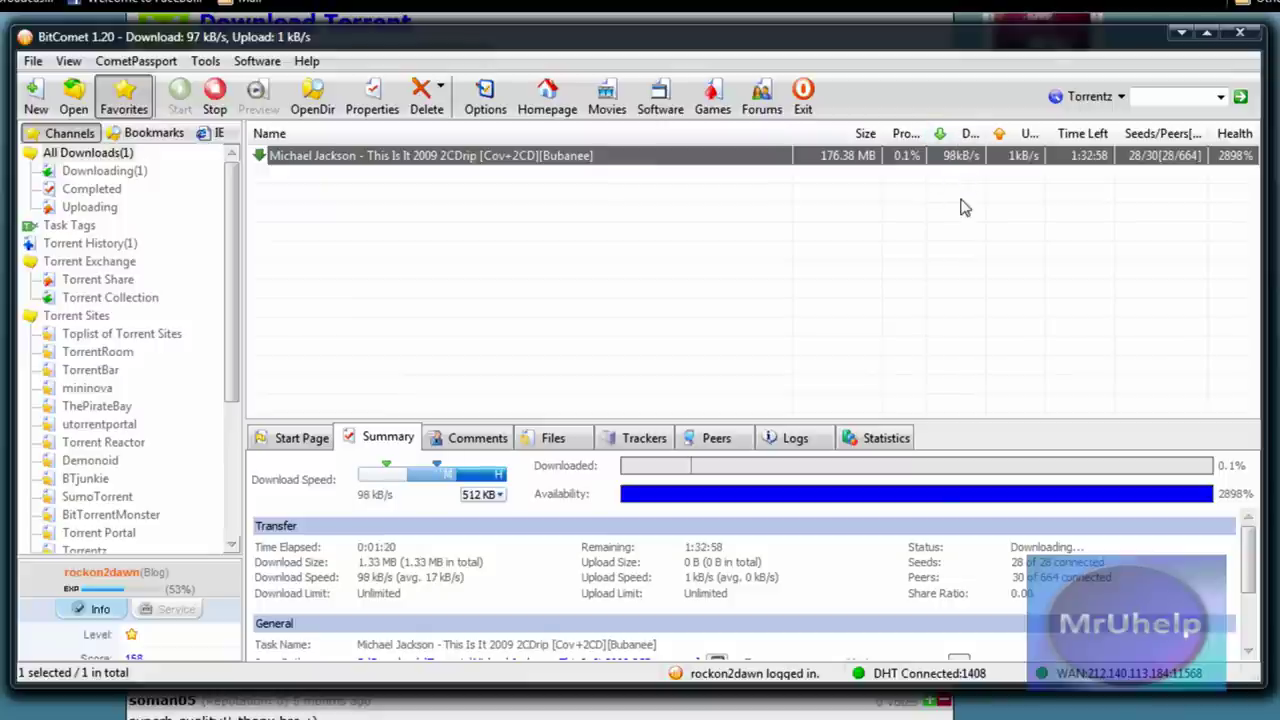
{"action": "left_click", "coordinate": [963, 207]}
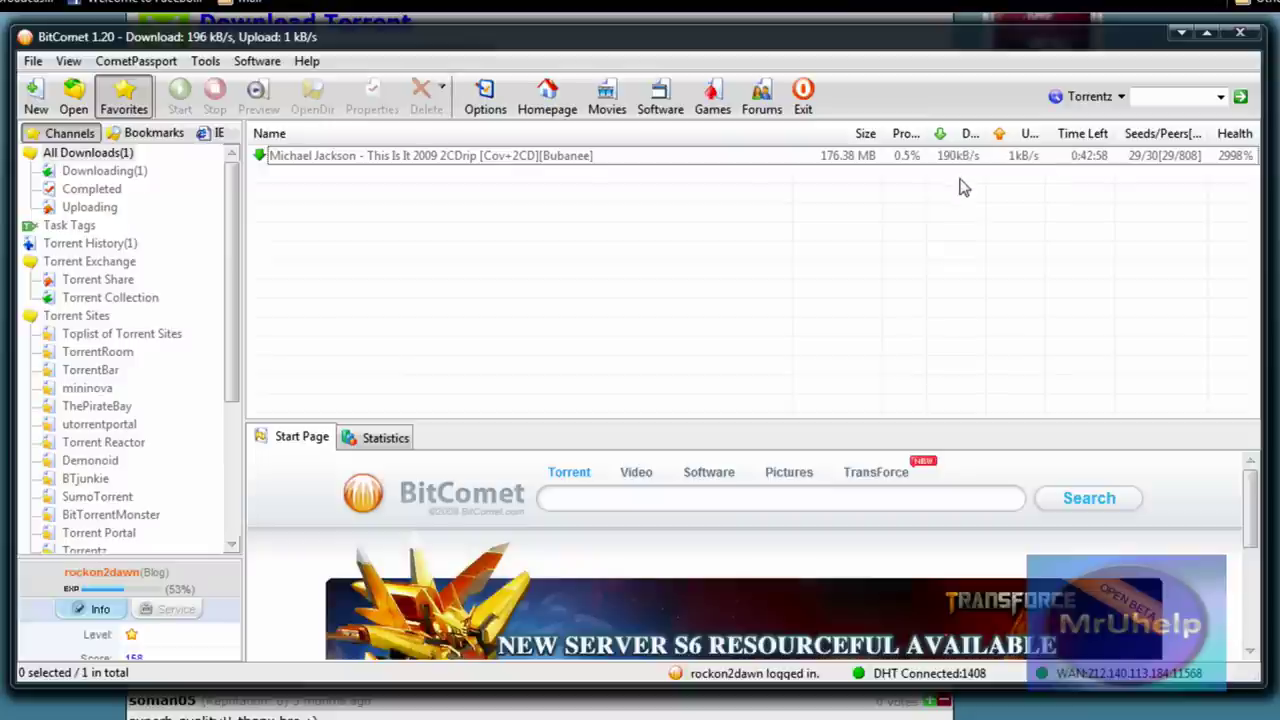
{"action": "left_click", "coordinate": [965, 158]}
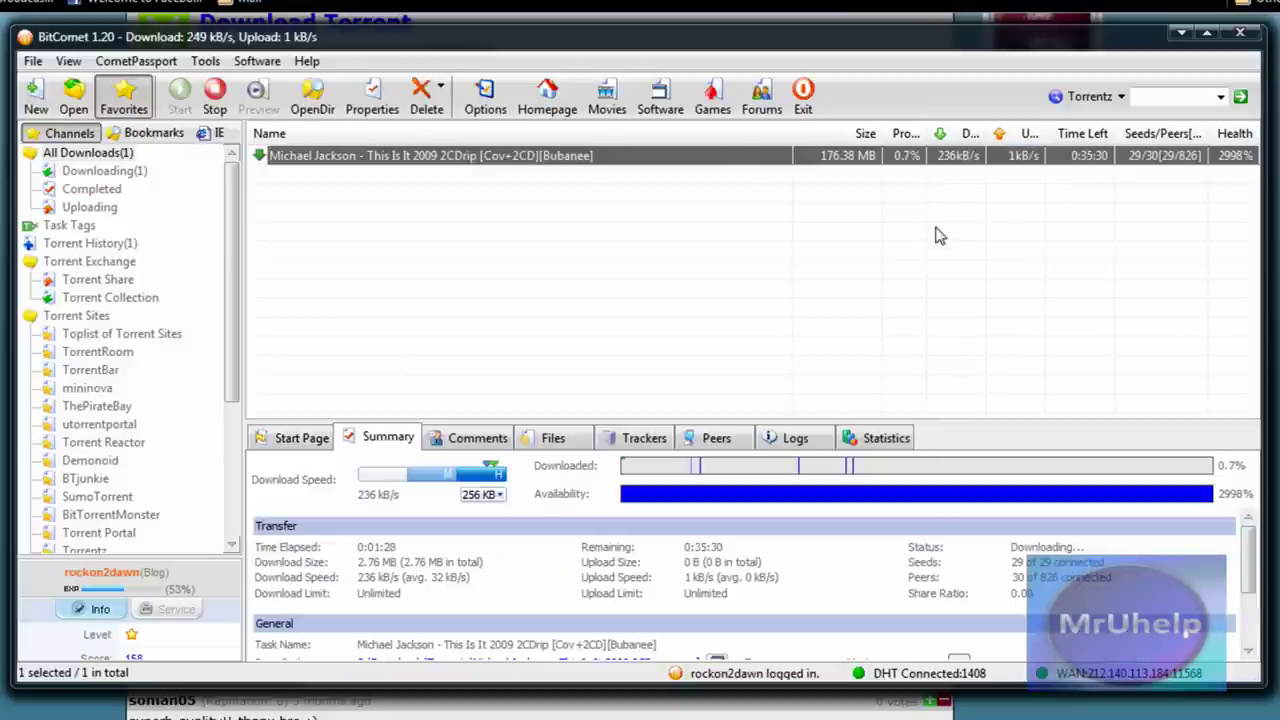
{"action": "left_click", "coordinate": [951, 196]}
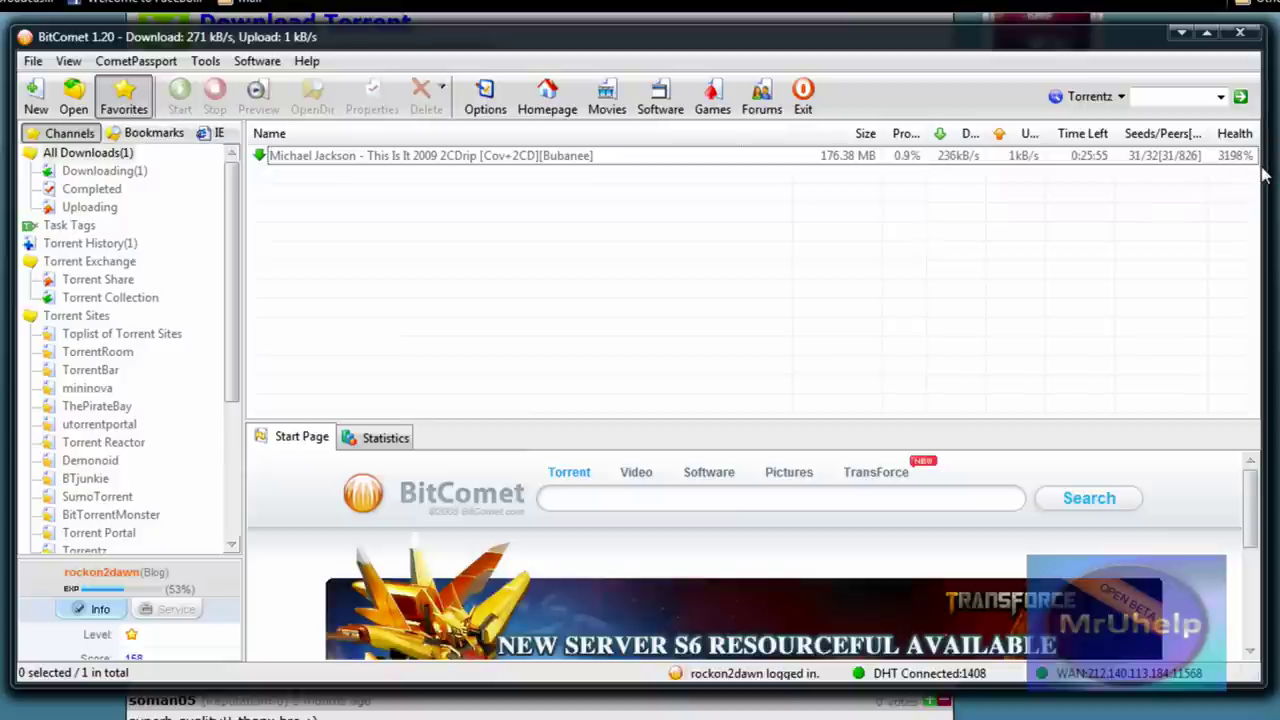
- Widen the BitComet window slightly and bring up the available actions for the Michael Jackson download task
{"action": "left_click_drag", "start_coordinate": [1276, 176], "coordinate": [1277, 166]}
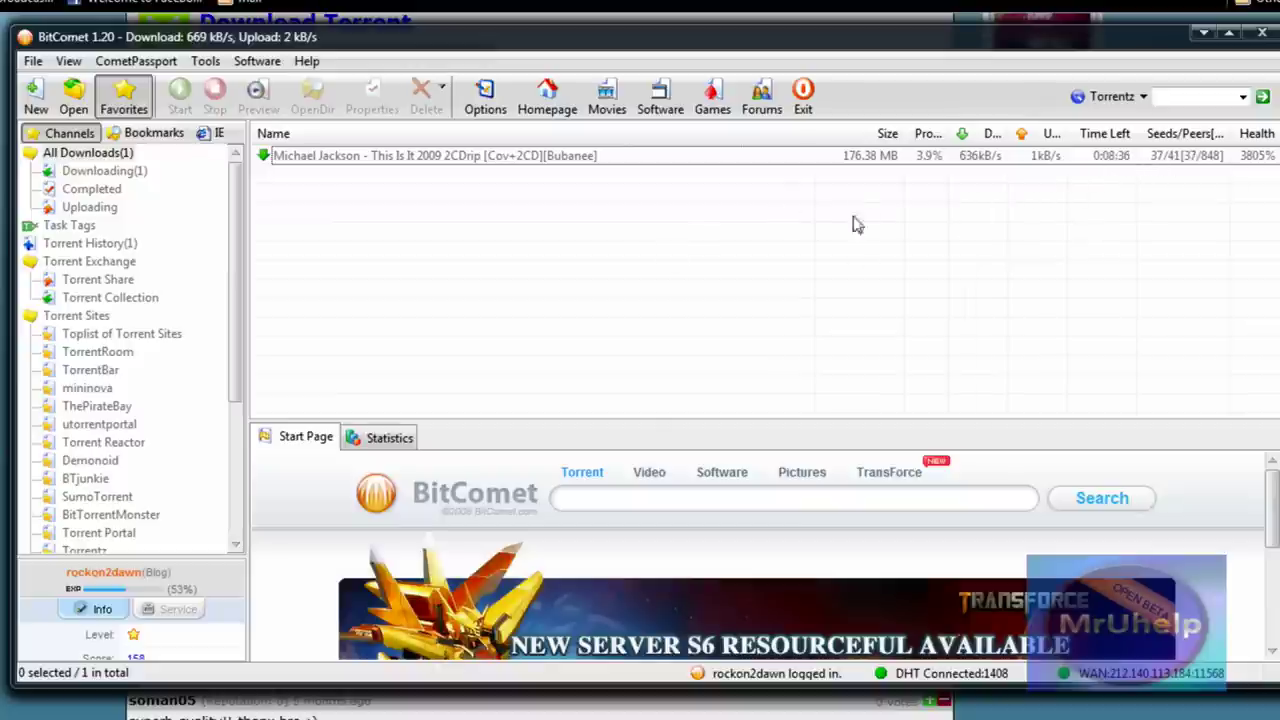
{"action": "right_click", "coordinate": [532, 163]}
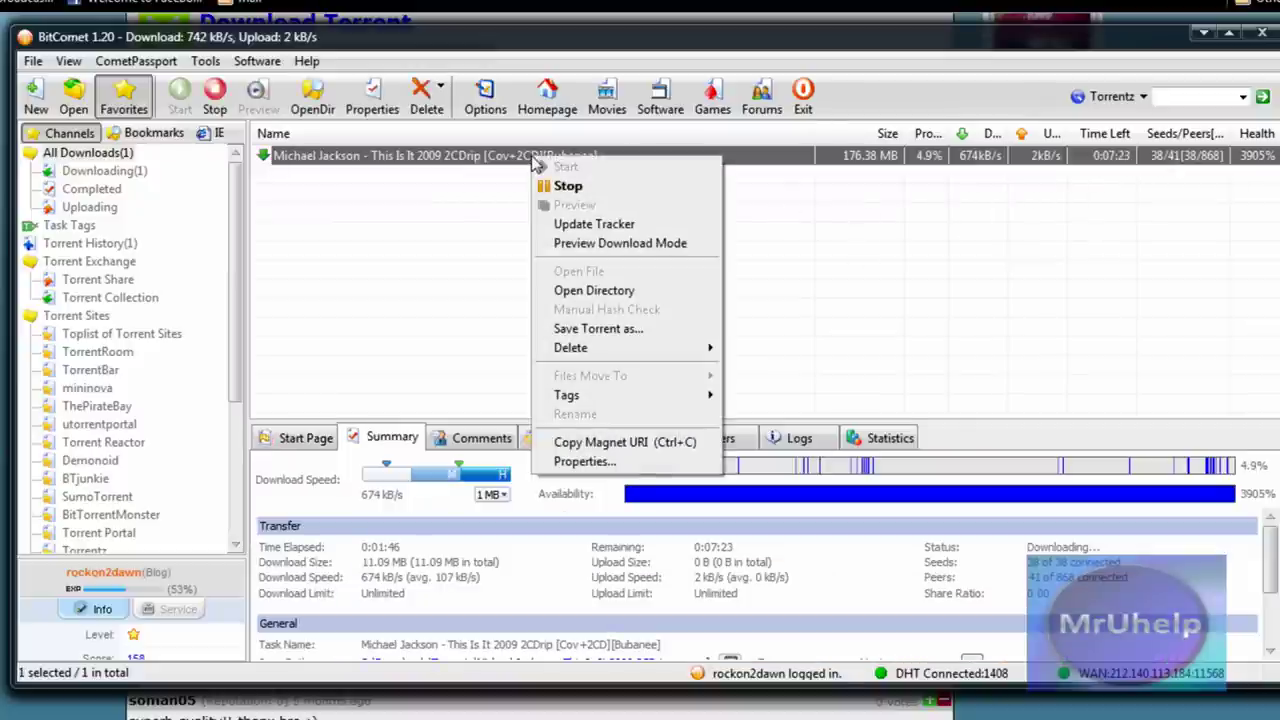